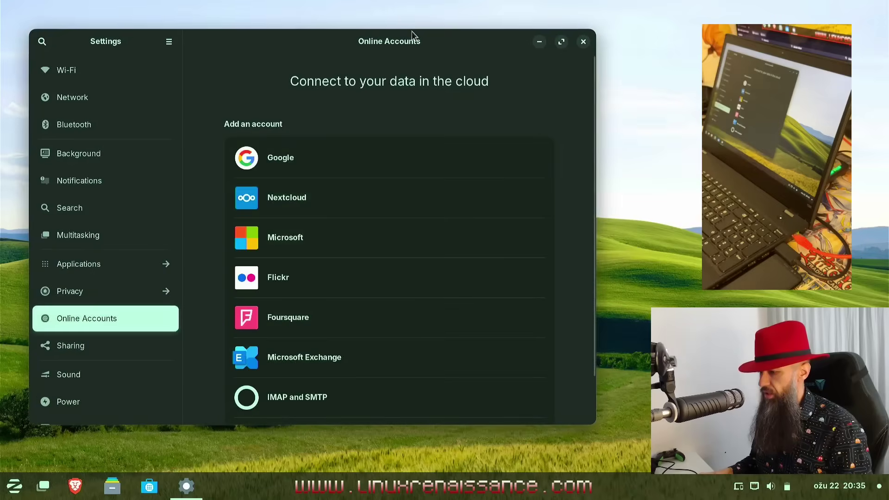
Reposition the Settings window near the upper middle of the desktop and enlarge it to fit the whole Online Accounts list.
left_click_drag(405, 44, 492, 41)
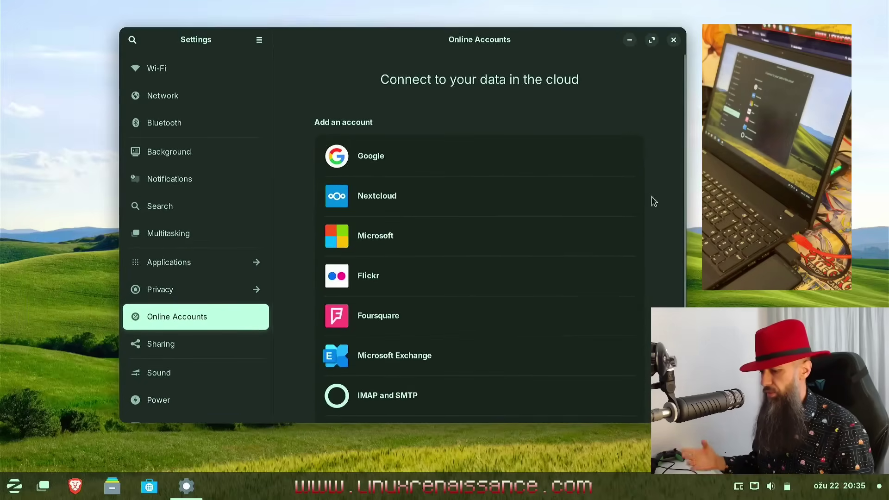
left_click_drag(686, 422, 697, 466)
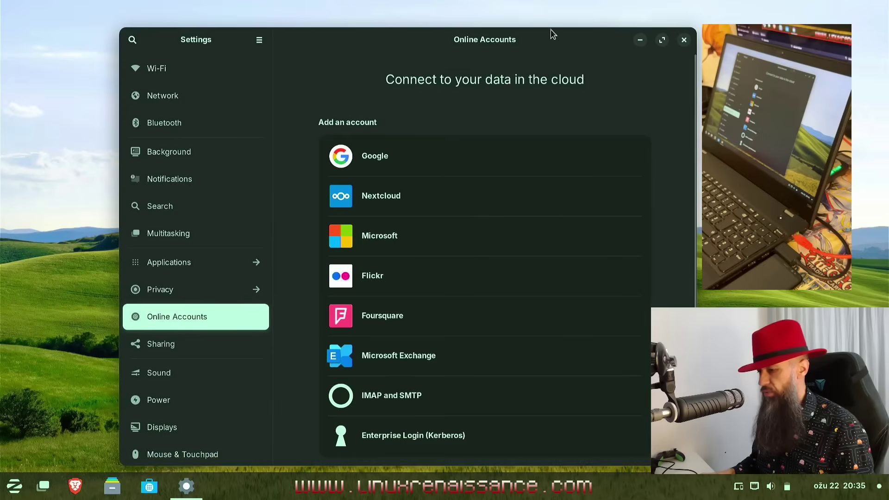
left_click_drag(538, 30, 541, 10)
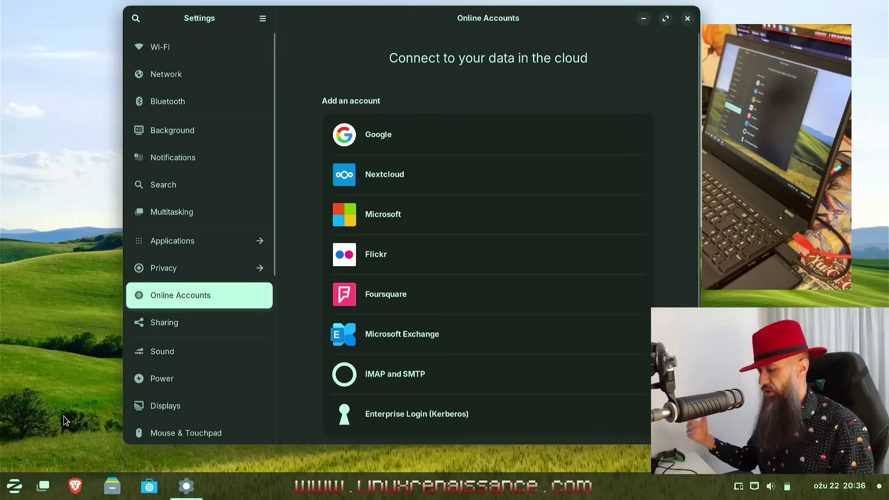
View the application categories and shortcuts in the Zorin menu and dismiss it.
left_click(15, 486)
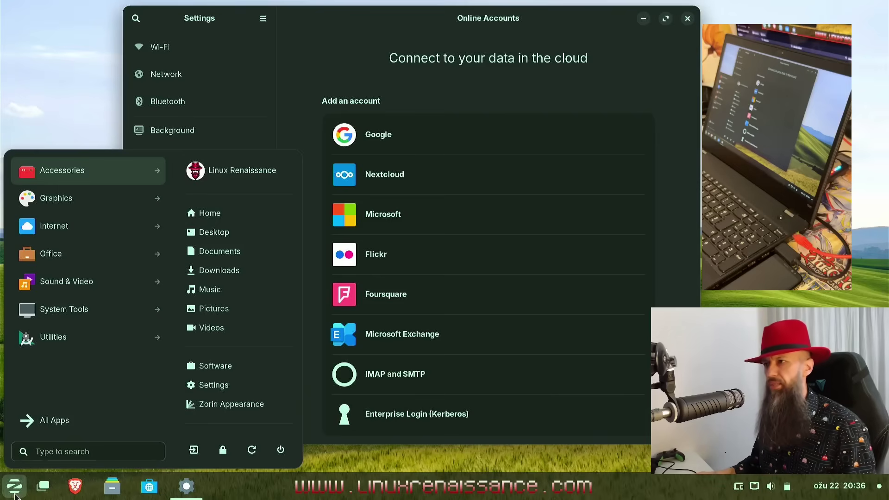
left_click(463, 19)
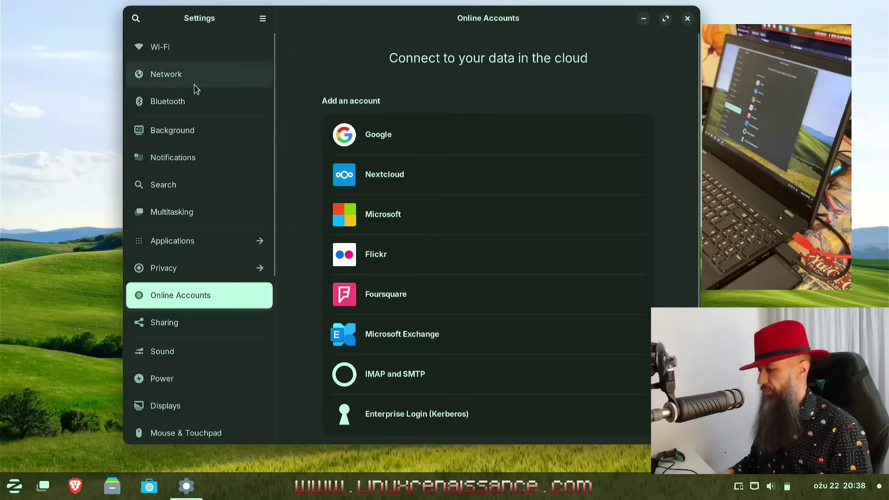
Look through the Wi-Fi, Network, Bluetooth and Background settings pages, revisiting Bluetooth before returning to Background.
left_click(177, 54)
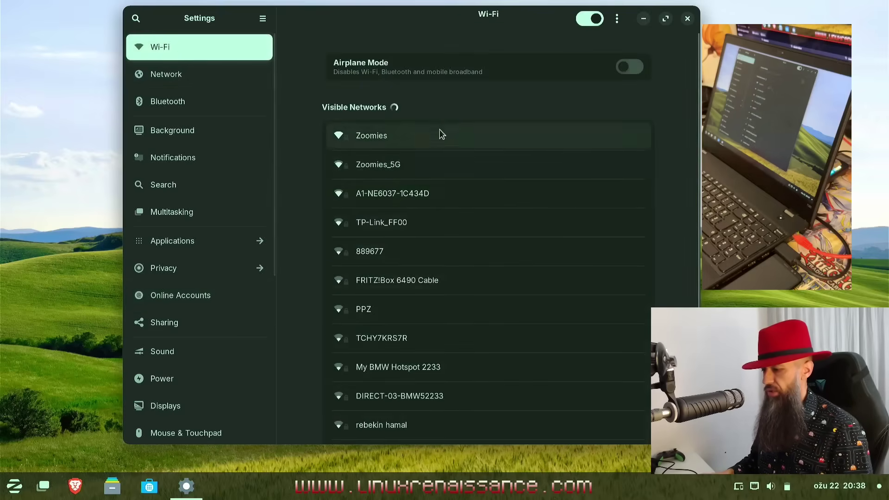
left_click(191, 73)
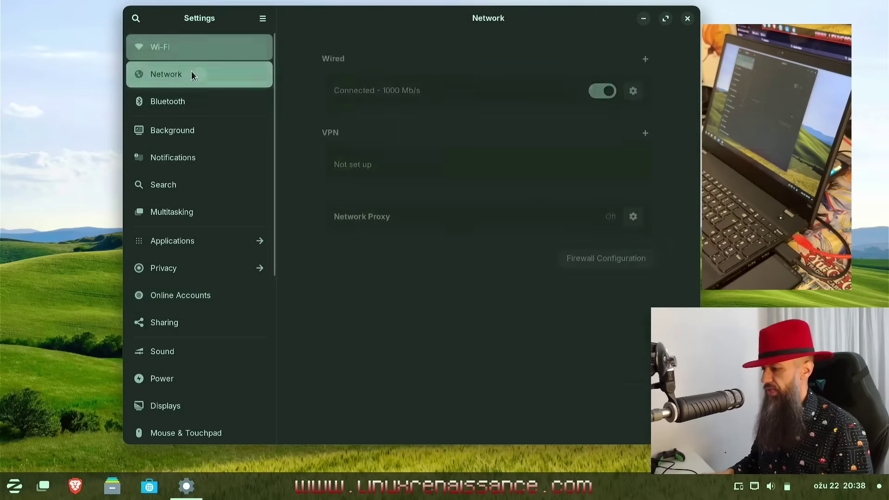
left_click(185, 101)
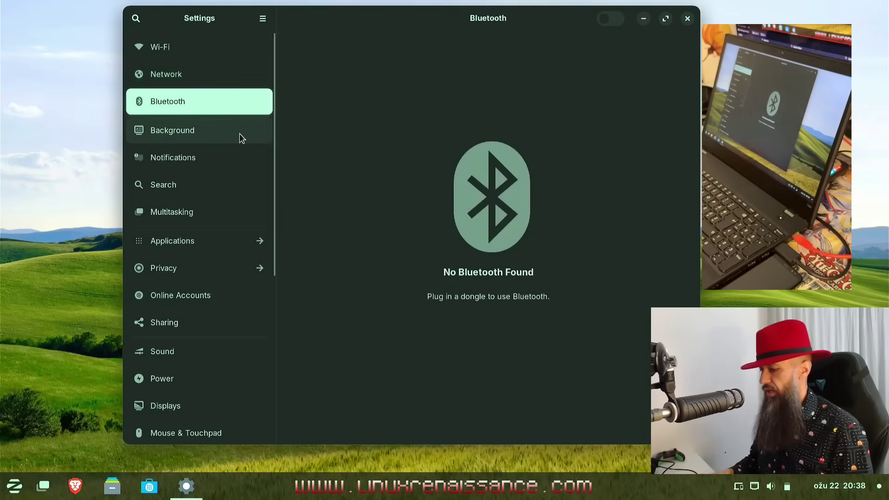
left_click(210, 135)
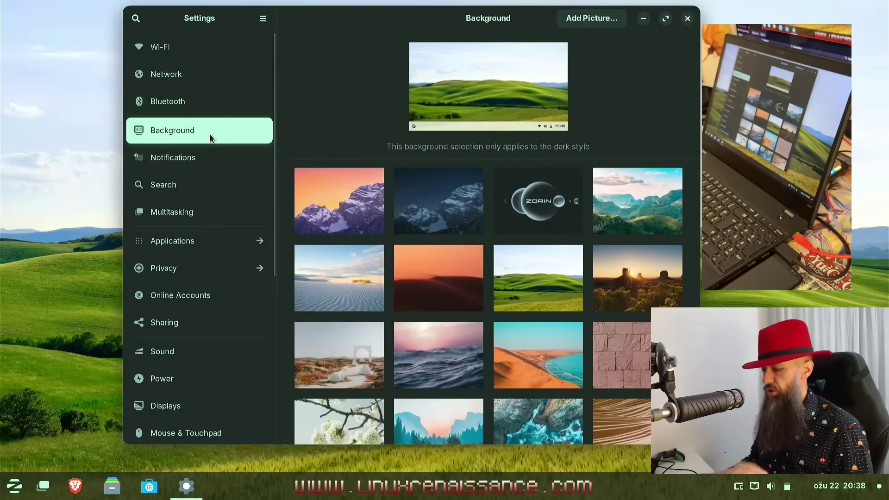
left_click(202, 108)
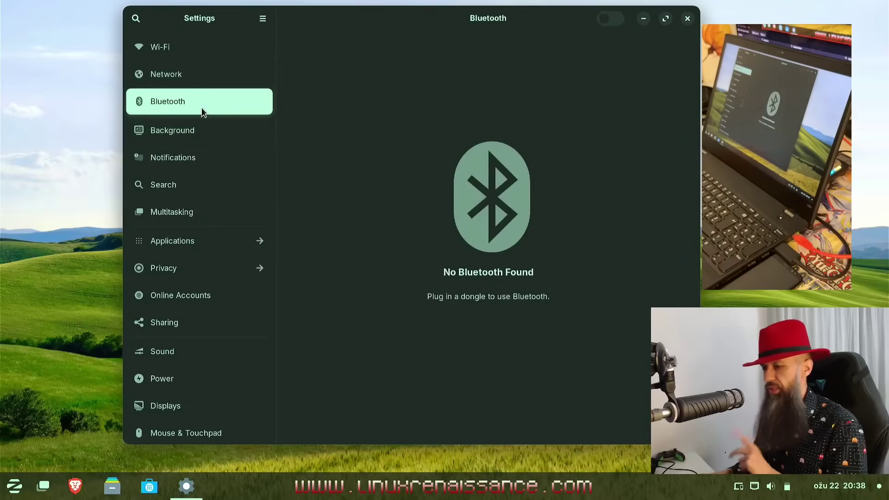
left_click(194, 128)
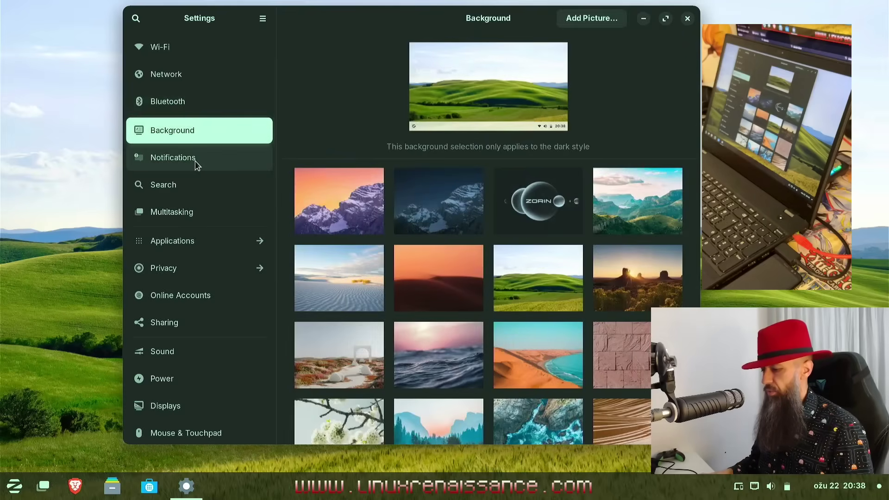
Look through the Notifications, Search and Multitasking settings pages.
left_click(214, 164)
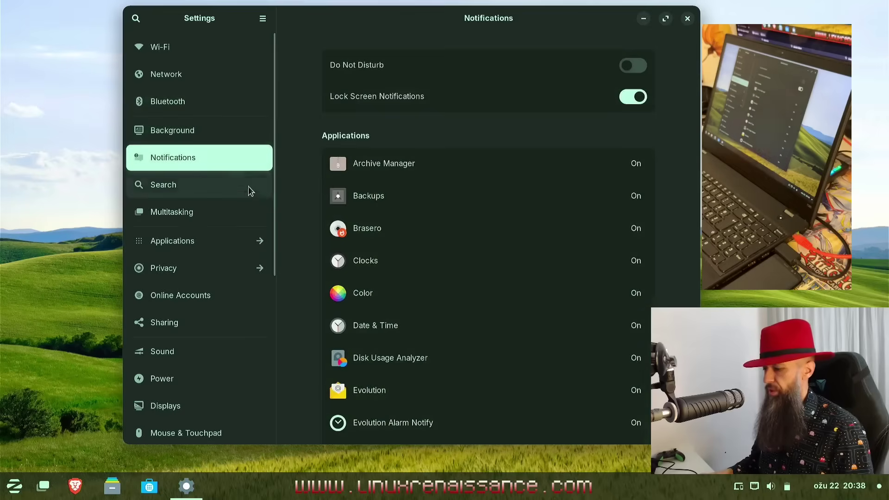
left_click(189, 188)
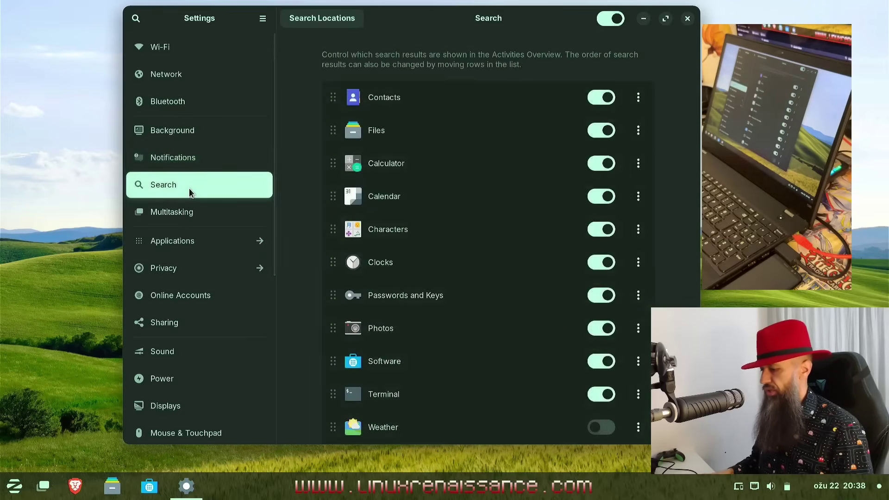
left_click(190, 214)
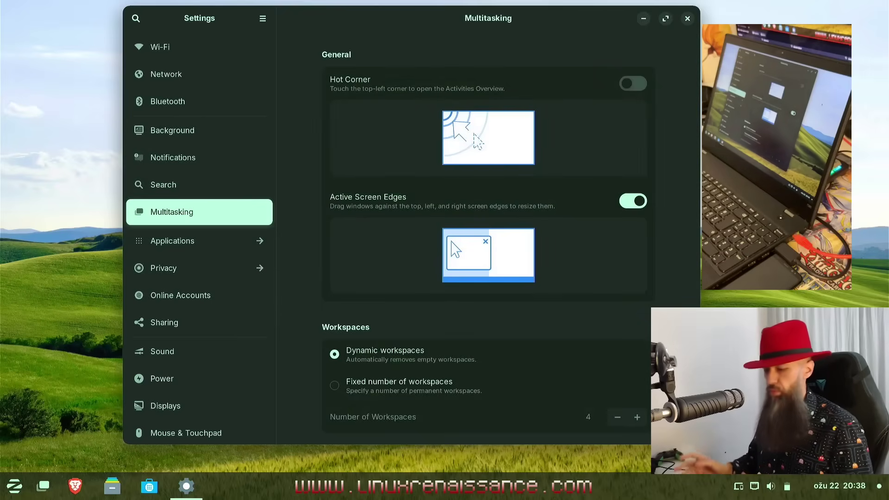
Switch back and forth between the Settings workspace and the empty workspace, ending on the empty one.
scroll(444, 250, "right", 3)
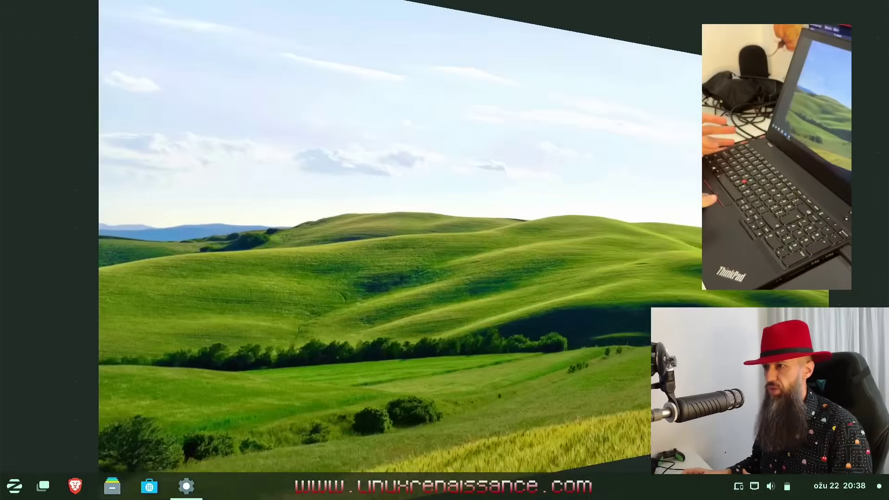
scroll(445, 250, "left", 5)
scroll(444, 250, "right", 5)
scroll(444, 250, "left", 3)
scroll(445, 250, "right", 5)
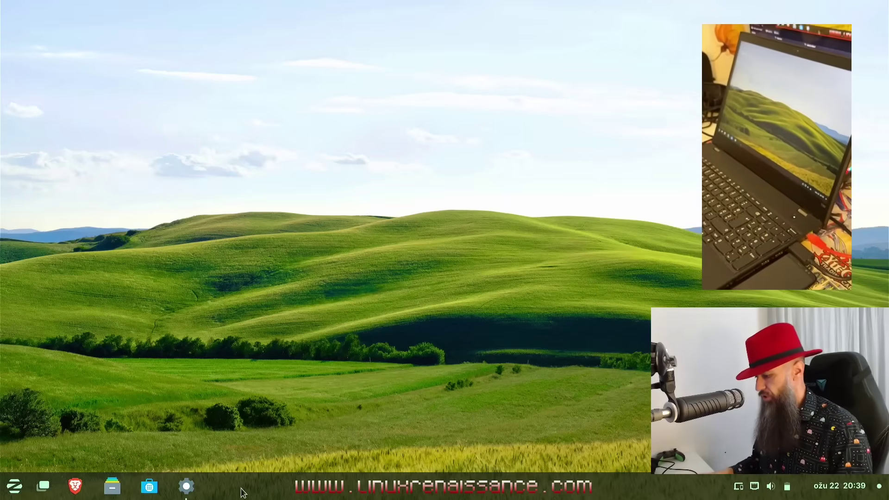
Open the Software store maximized on the empty workspace and alternate between it and the Settings workspace, ending on Settings.
left_click(150, 487)
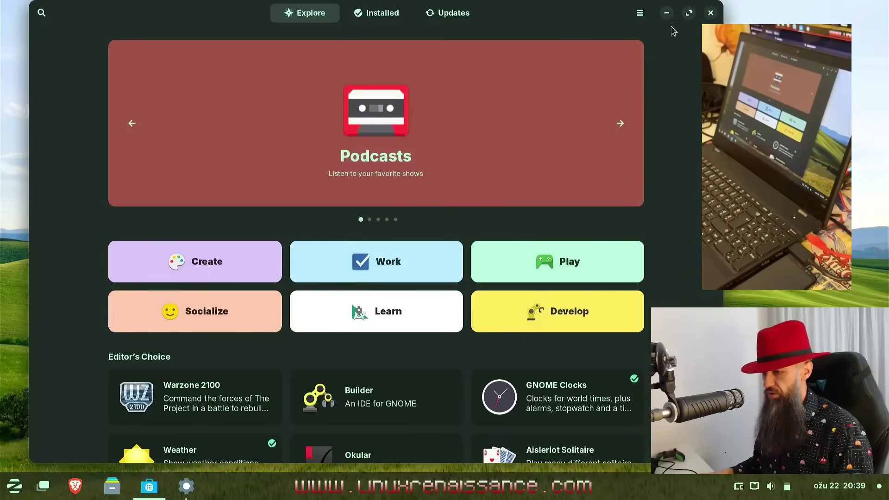
left_click(689, 14)
key("ctrl+alt+Left")
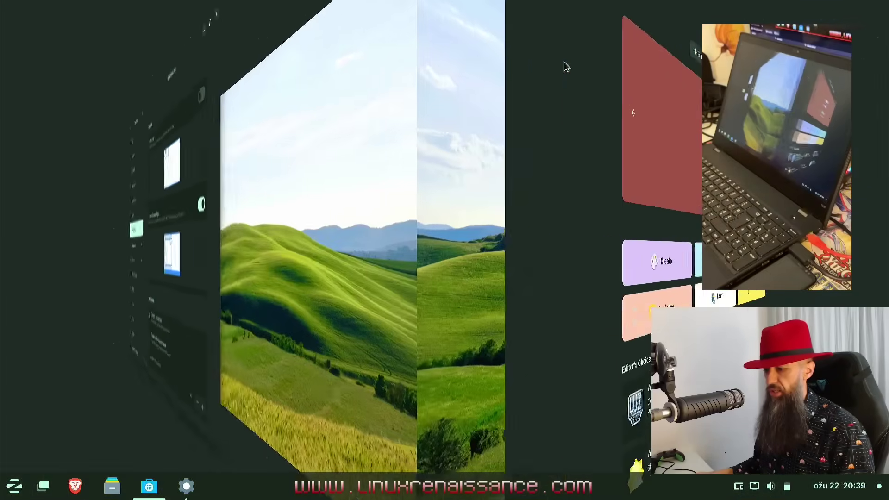
key("ctrl+alt+Right")
key("ctrl+alt+Left")
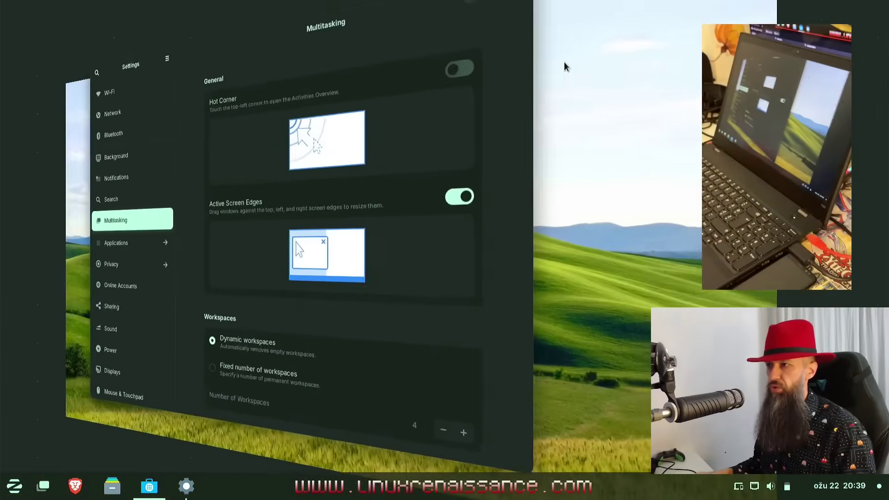
key("ctrl+alt+Right")
key("ctrl+alt+Left")
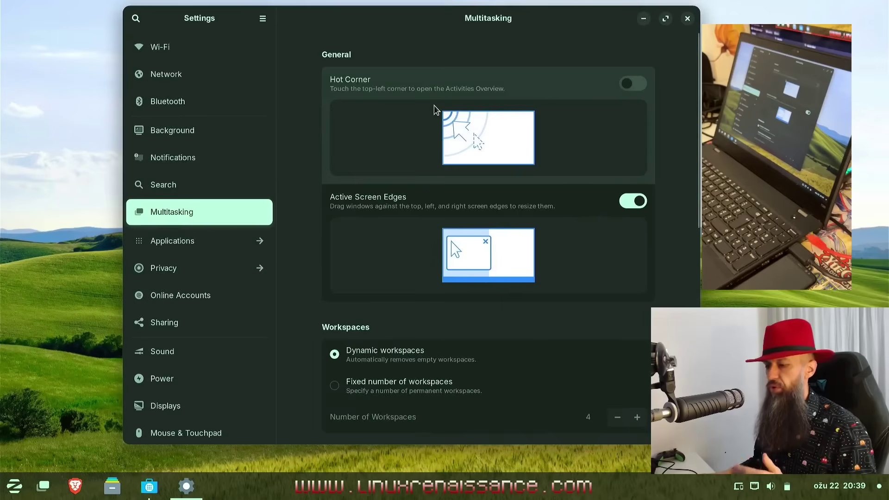
Look through the Applications and Privacy settings, including Connectivity and Location Services, and return to the main settings list.
left_click(200, 240)
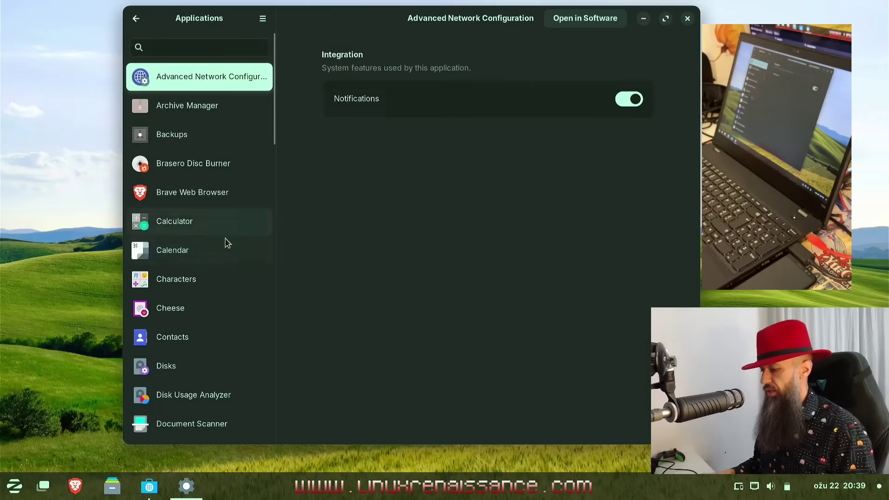
left_click(136, 18)
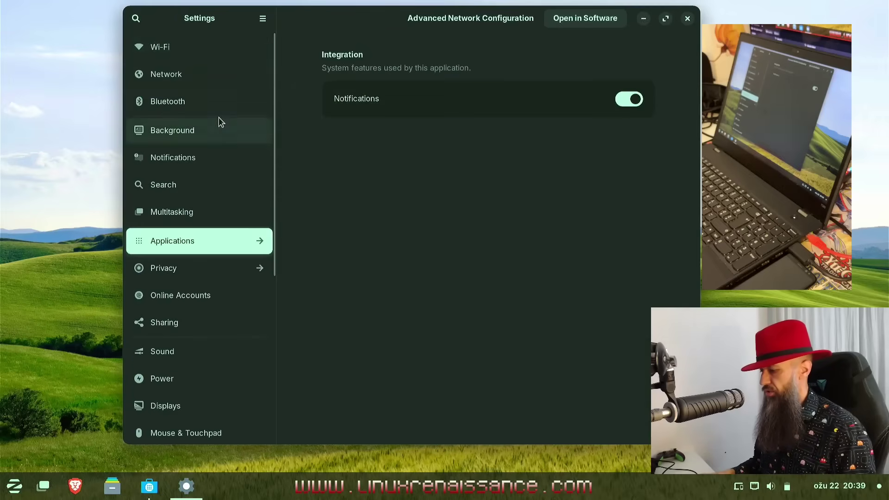
left_click(187, 268)
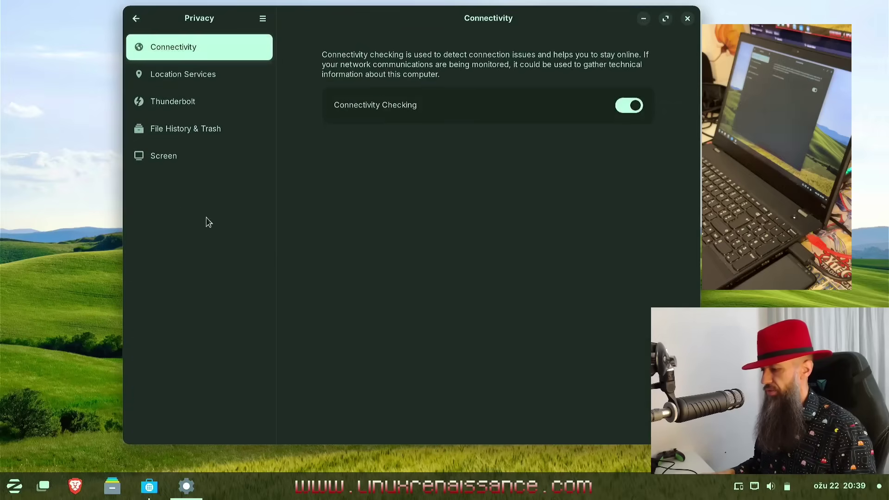
left_click(194, 77)
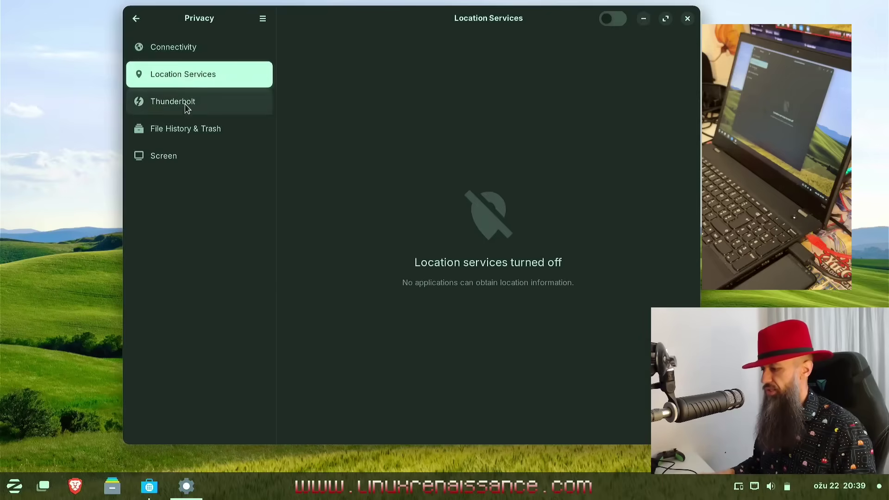
left_click(136, 19)
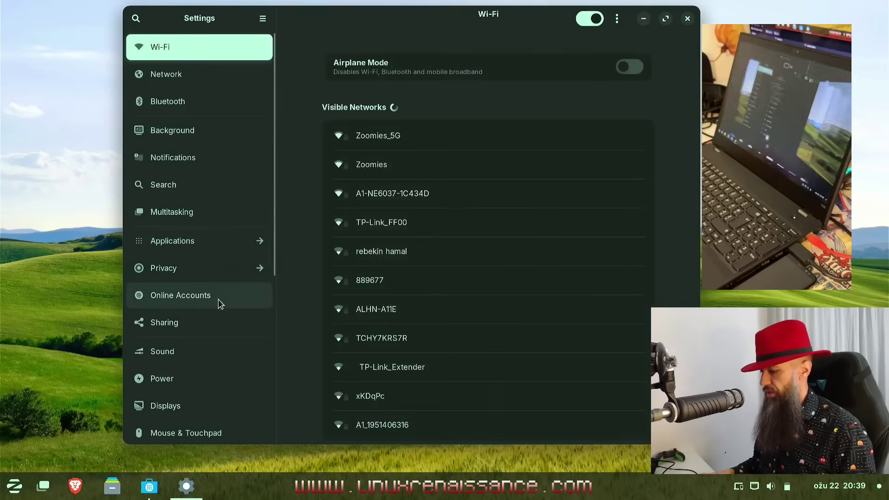
key("super")
key("super")
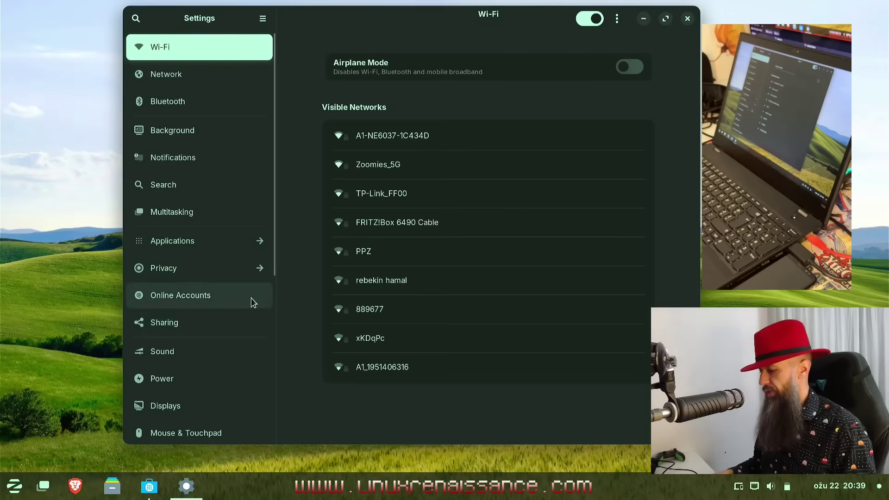
Open the Power settings to review battery status, power modes and power saving options.
left_click_drag(275, 250, 276, 269)
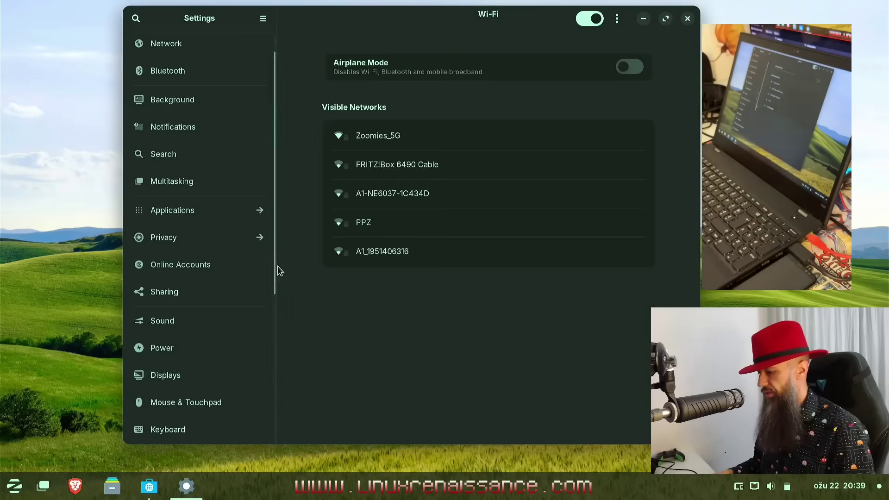
left_click_drag(274, 261, 272, 345)
left_click(162, 205)
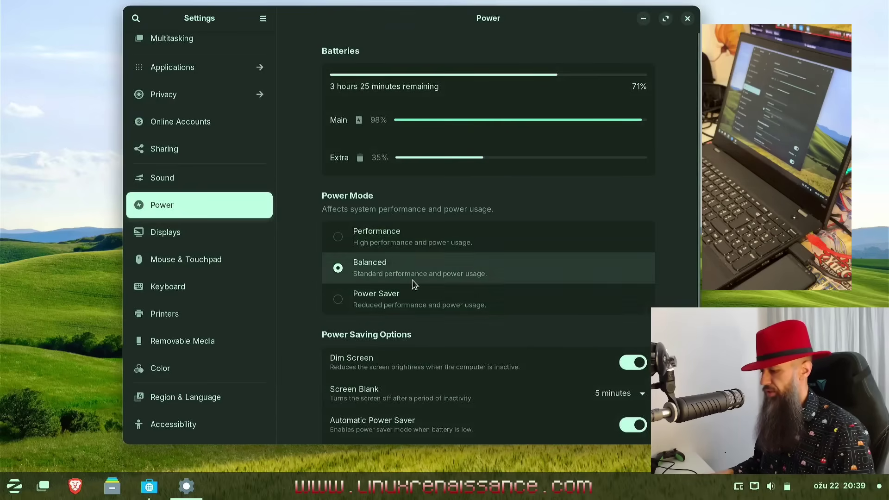
Open the Displays settings and cycle through the quick display modes Mirror, Join Displays, External Only and Built-in Only, keeping Mirror.
left_click(208, 239)
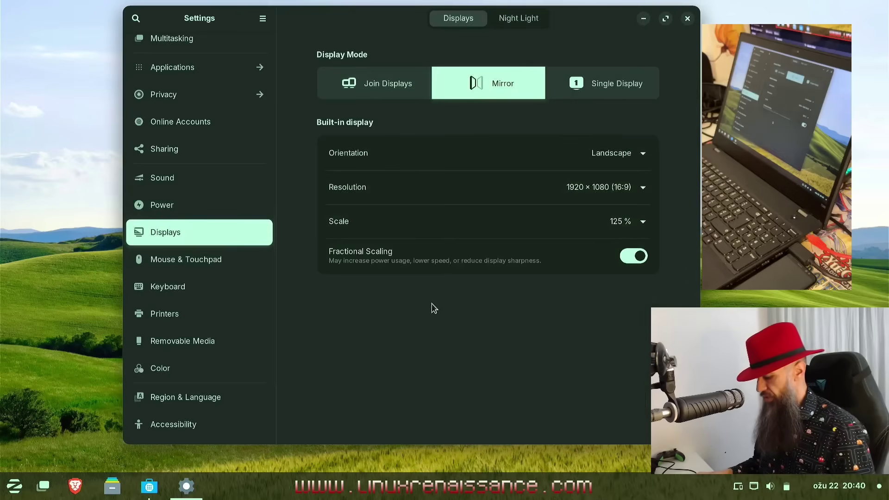
key("super+p")
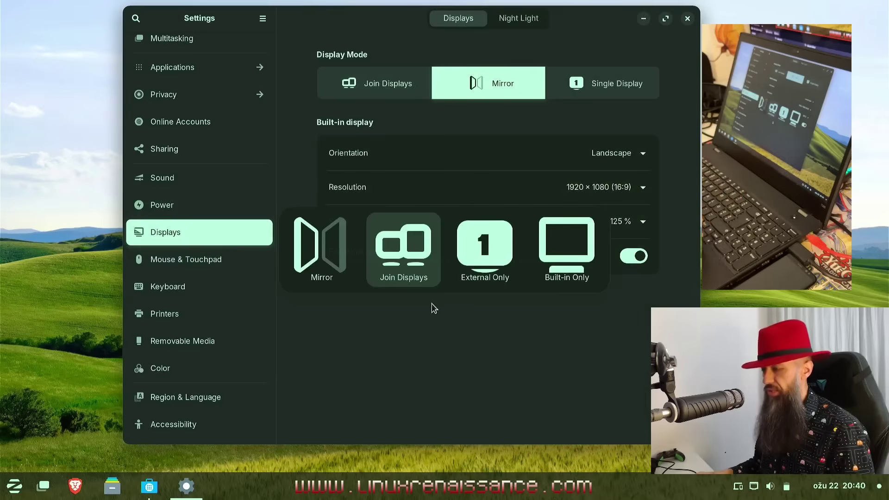
key("super+p")
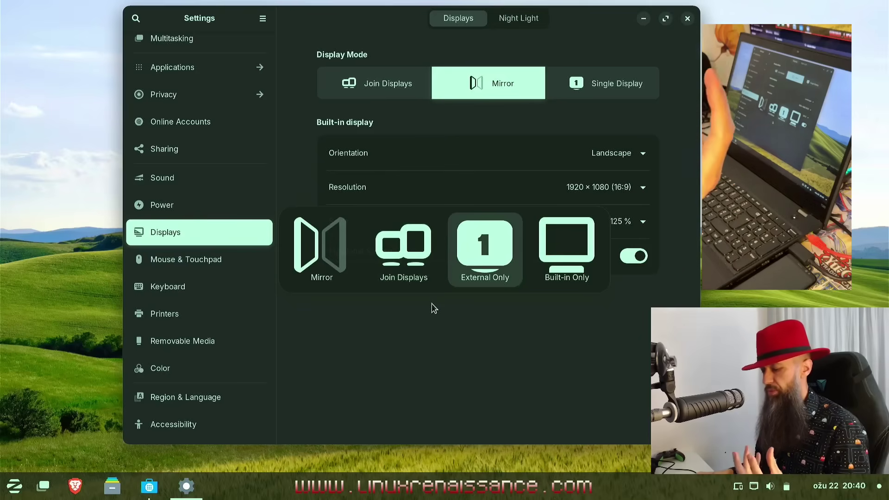
key("super+p")
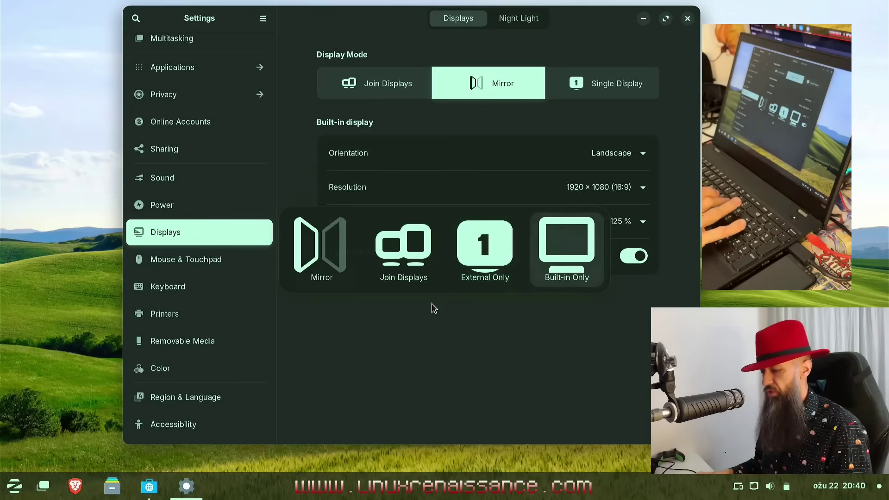
key("super+p")
key("super+p")
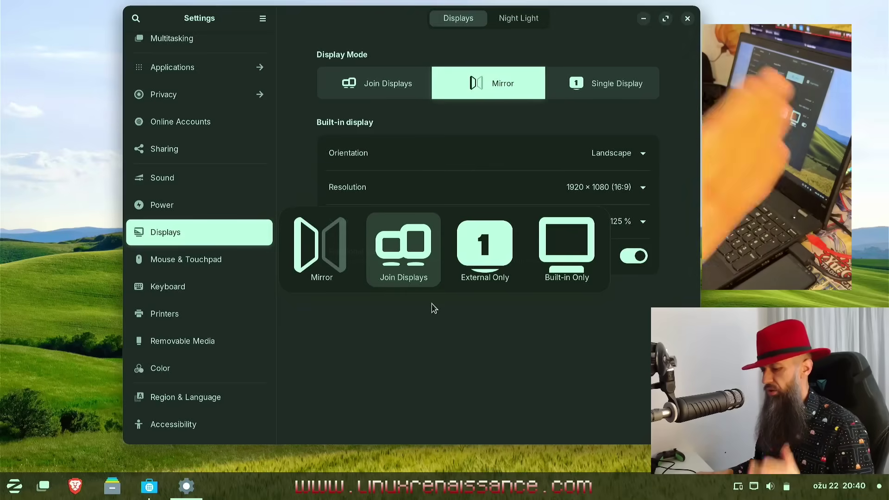
key("super+p")
key("super+p")
key("super+p")
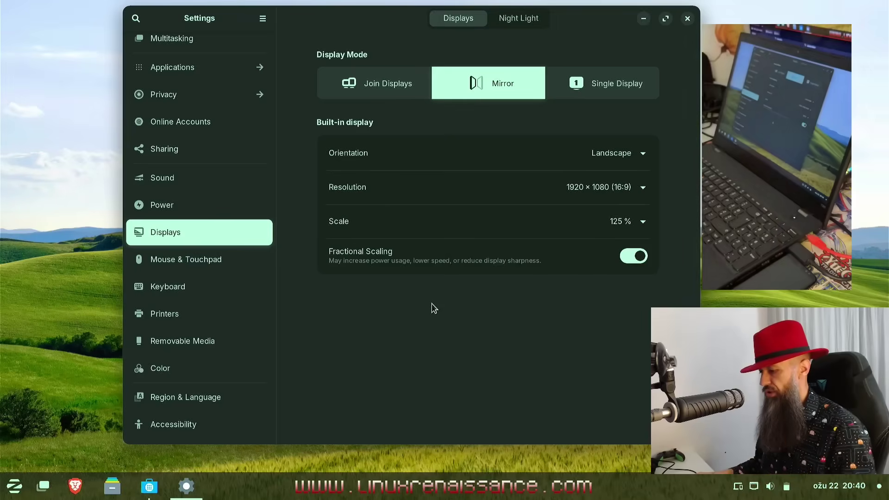
Open the Mouse & Touchpad settings to review the mouse and touchpad options.
left_click(220, 267)
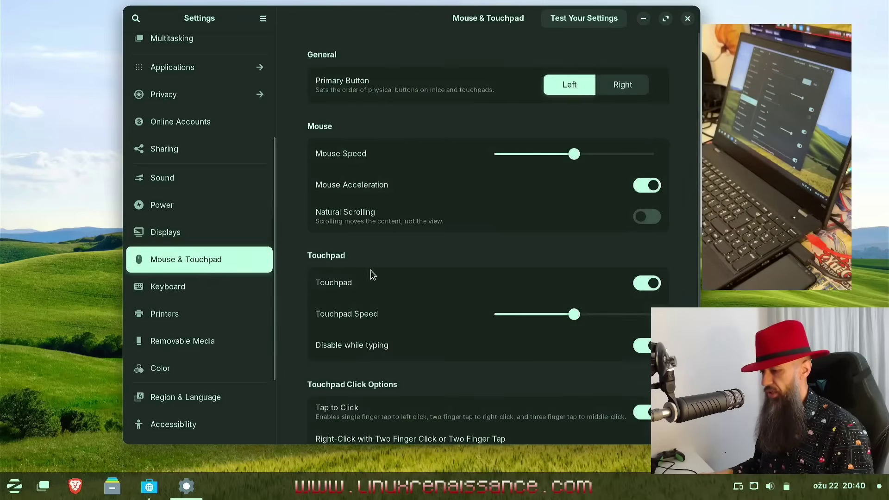
Review the remaining touchpad options and the Keyboard settings, and close the Settings window.
scroll(684, 235, "down", 5)
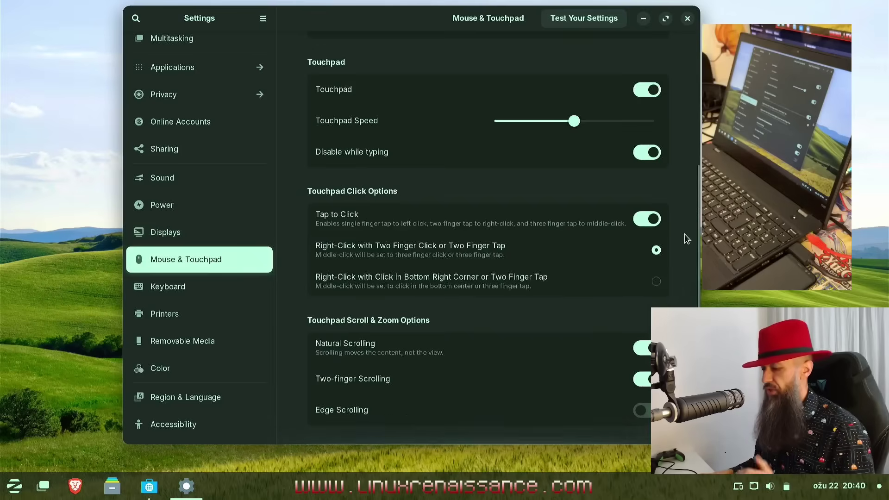
left_click(221, 288)
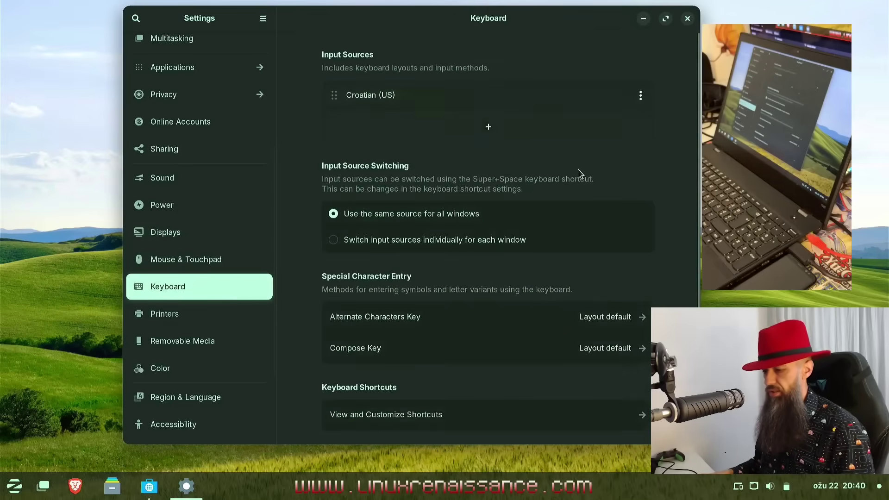
scroll(673, 189, "down", 1)
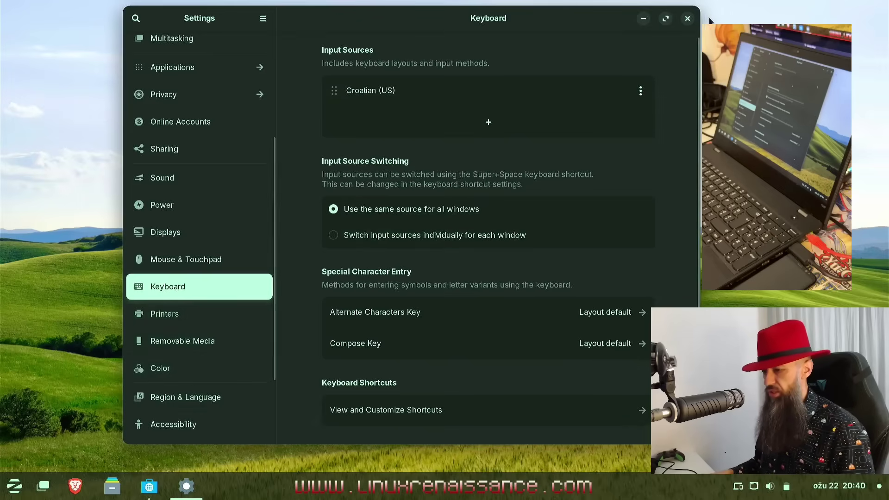
left_click(688, 19)
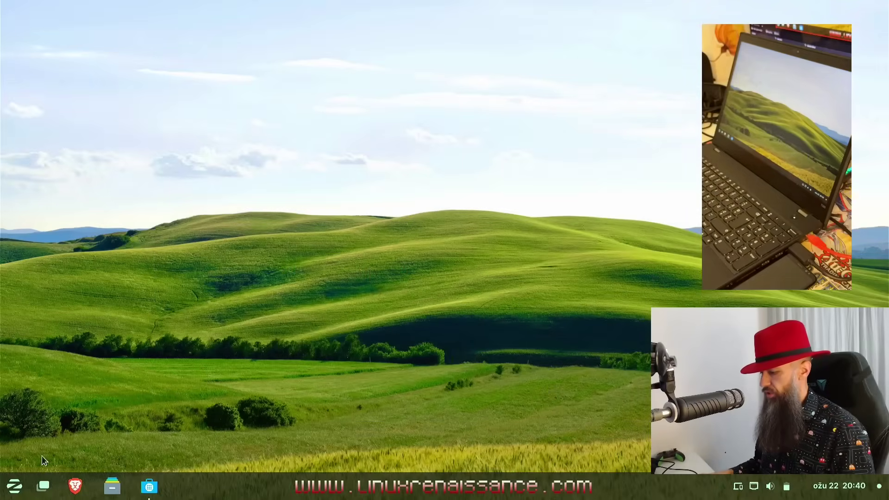
Open Zorin Appearance and close the Settings window behind it.
left_click(4, 492)
left_click(222, 400)
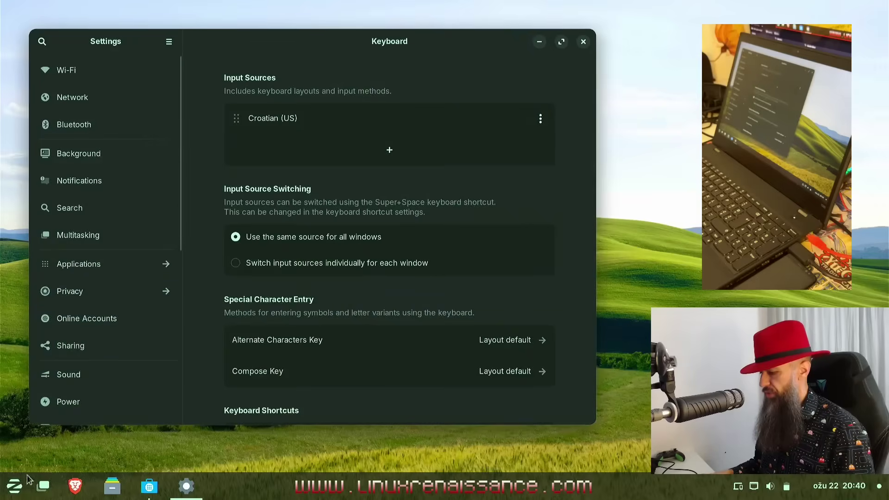
left_click(14, 487)
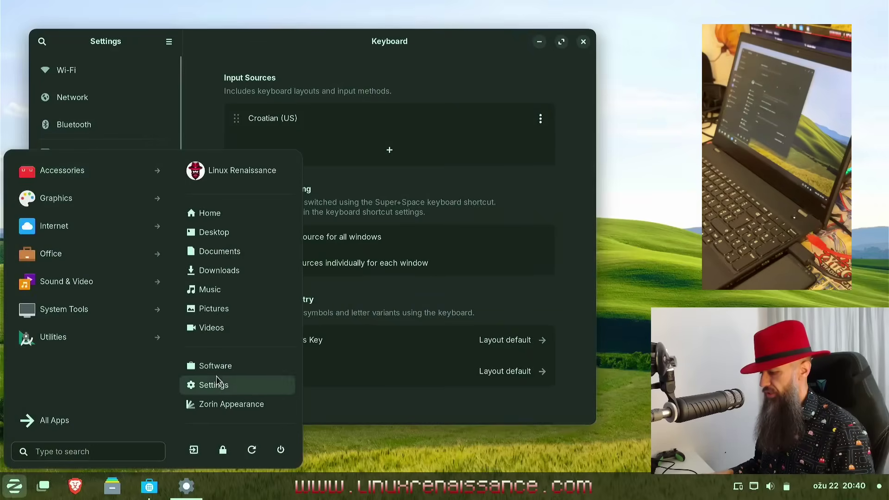
left_click(238, 404)
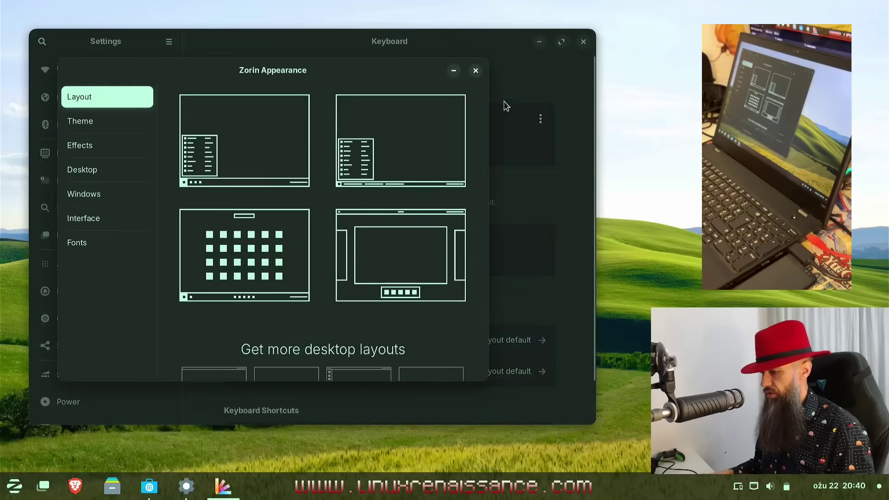
left_click(581, 42)
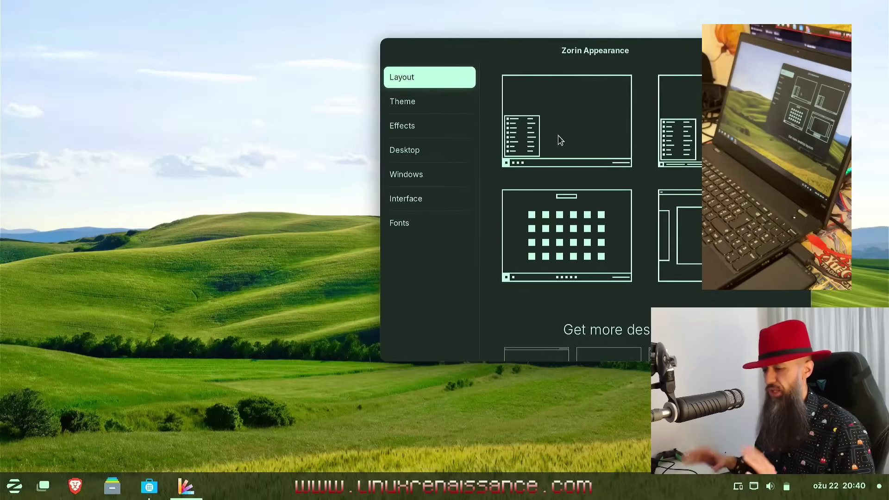
Try the desktop layout with labelled taskbar entries, checking its window preview and application menu.
left_click(678, 122)
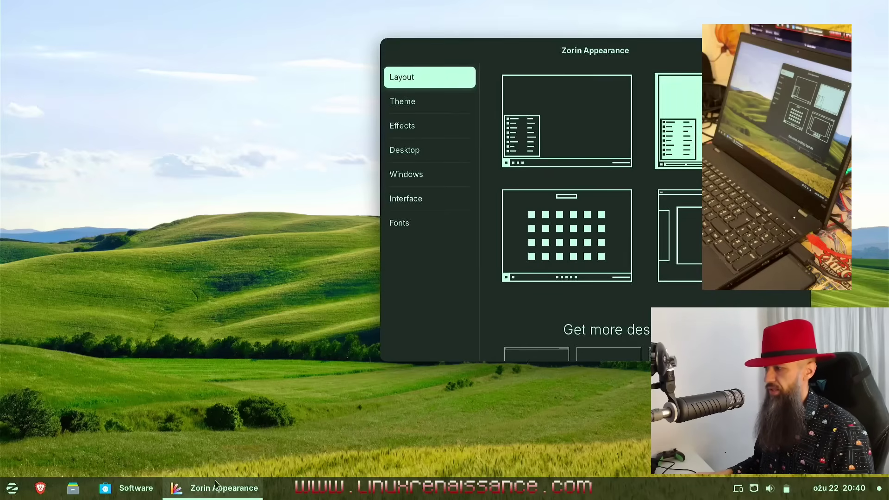
mouse_move(217, 494)
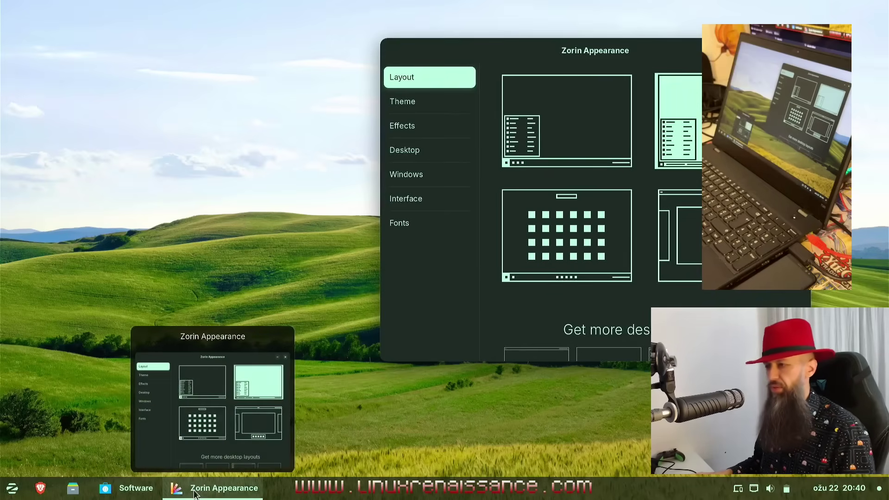
left_click(10, 494)
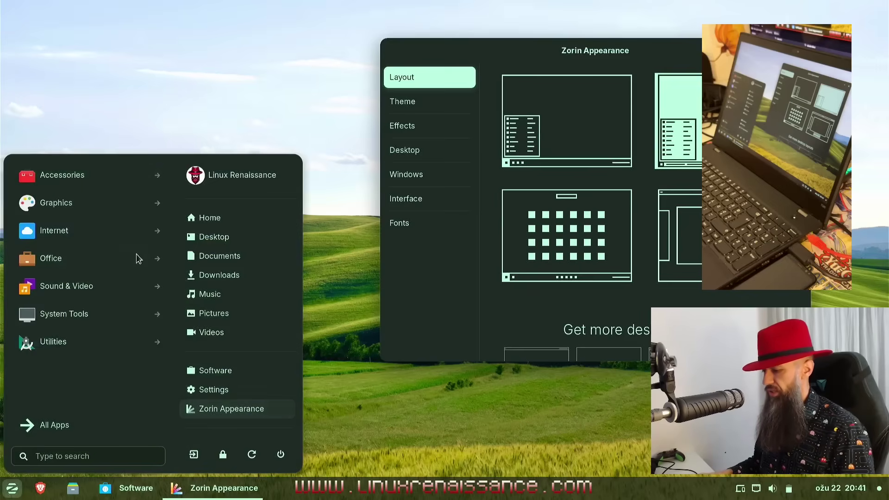
left_click(362, 407)
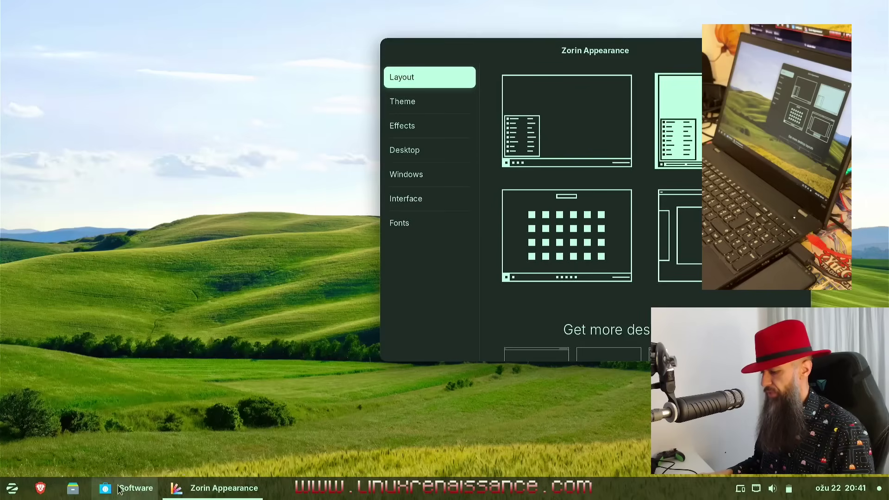
mouse_move(172, 486)
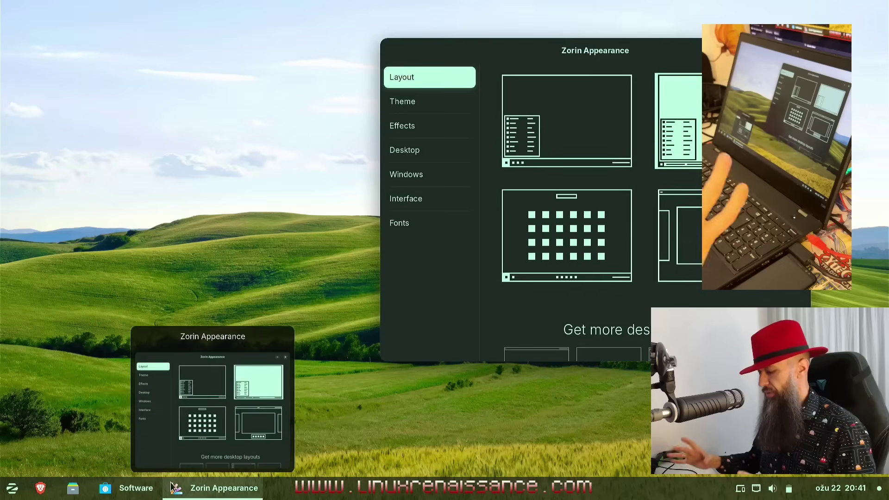
Try the desktop layout with centred taskbar icons, and show and hide its full-screen application grid.
left_click(560, 249)
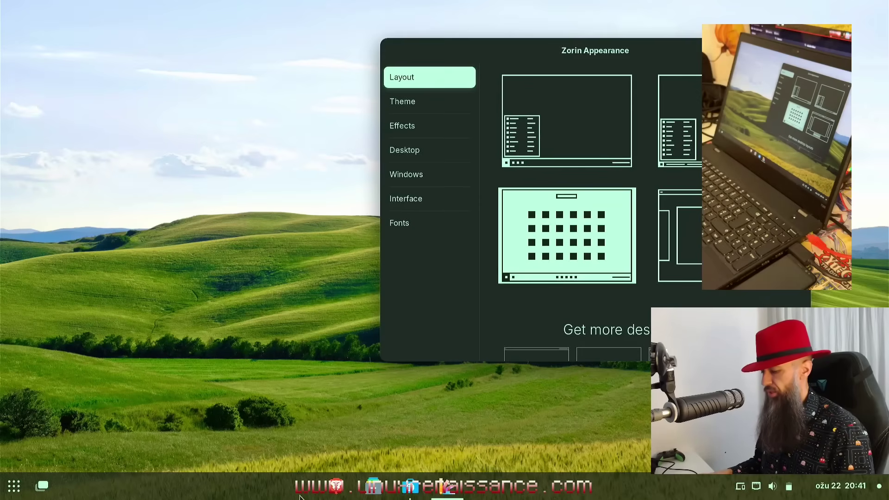
left_click(17, 489)
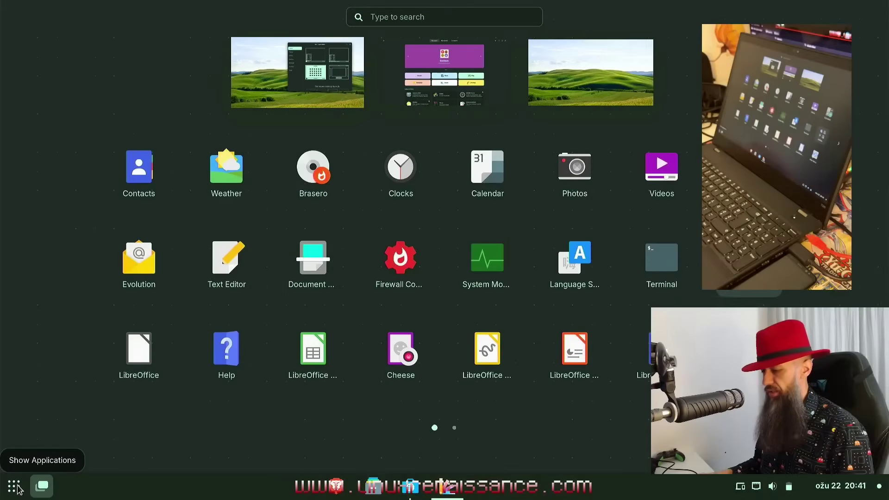
left_click(17, 489)
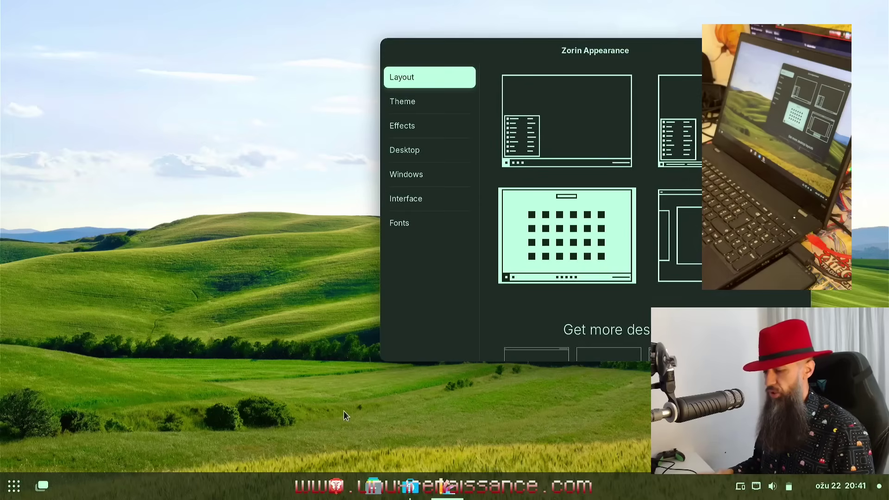
Try the desktop layout with a top bar and dock, and show and hide its activities overview twice.
left_click(700, 245)
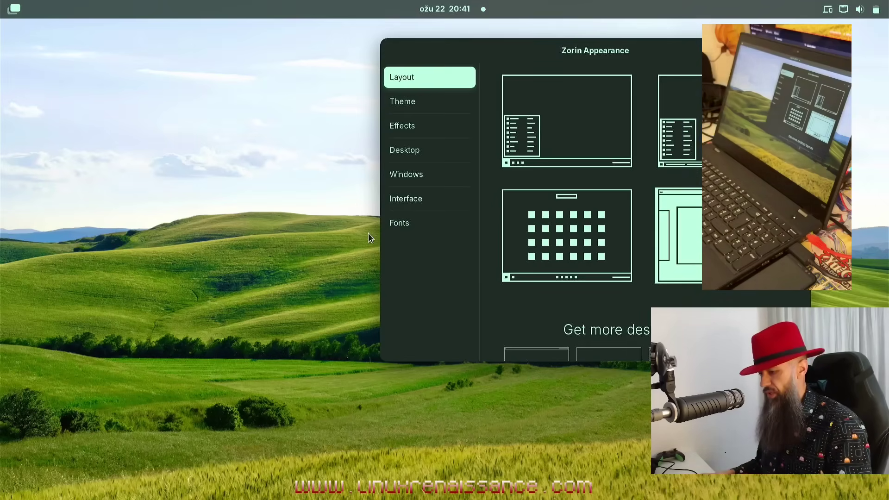
key("super")
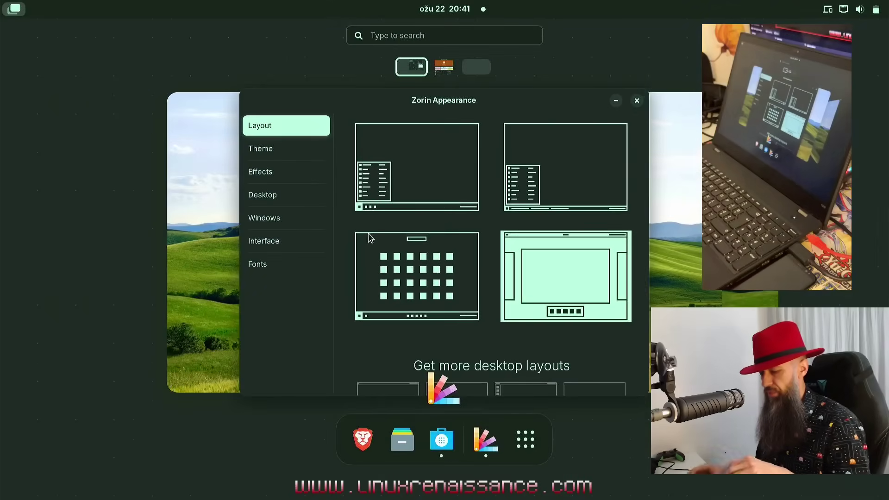
key("super")
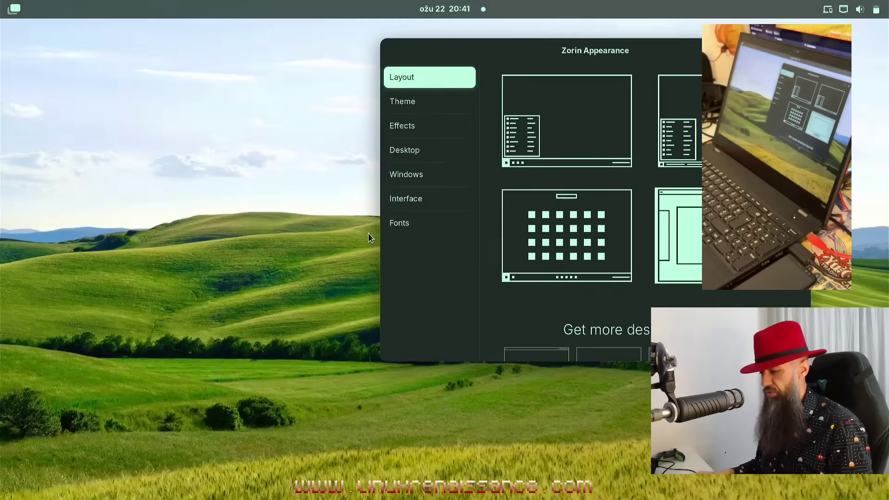
key("super")
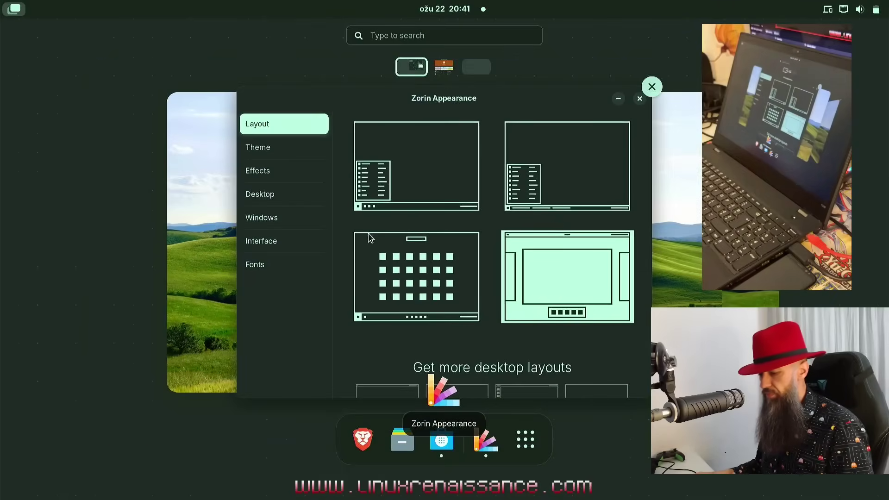
key("super")
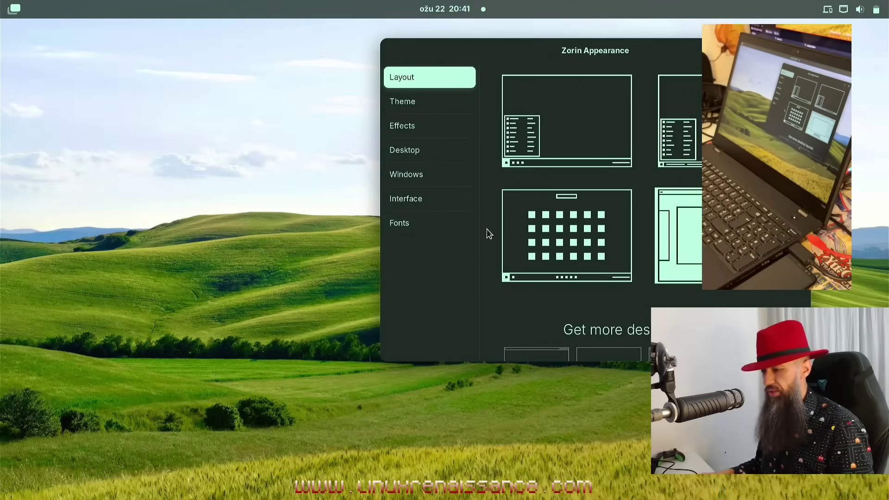
Apply the first desktop layout, look at the additional Pro layouts, and move the Zorin Appearance window towards the middle of the desktop.
left_click(559, 132)
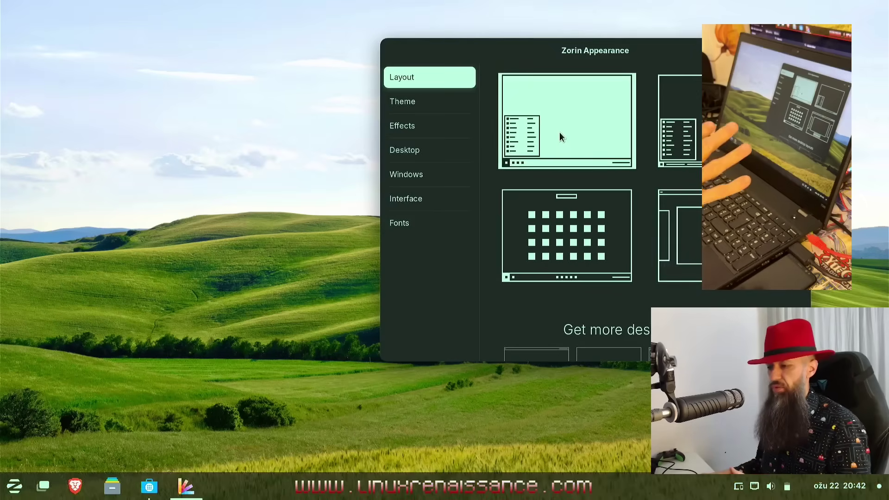
scroll(646, 224, "down", 3)
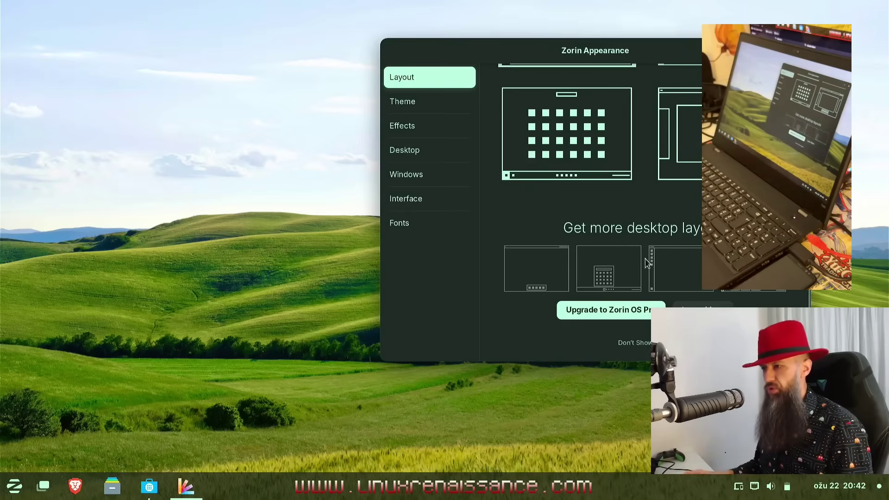
left_click_drag(636, 52, 445, 41)
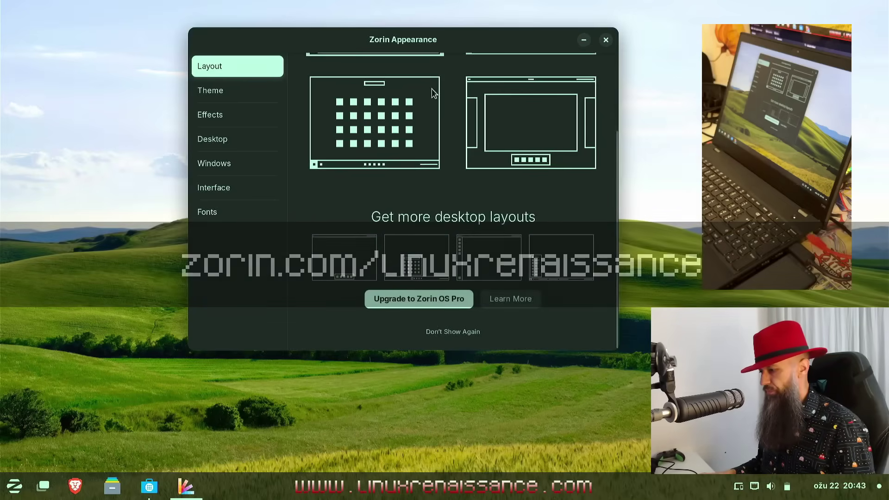
In the Theme settings, try the purple and red accent colors and the light background, returning to green and dark.
left_click(234, 88)
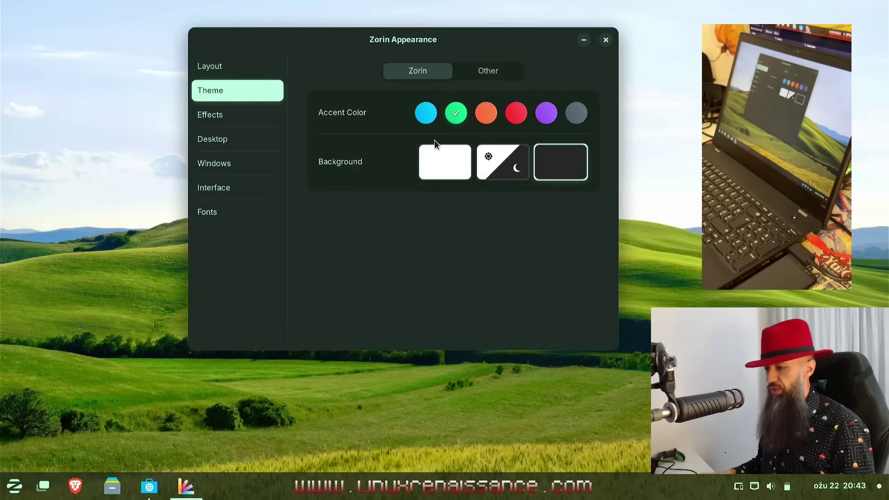
left_click(545, 117)
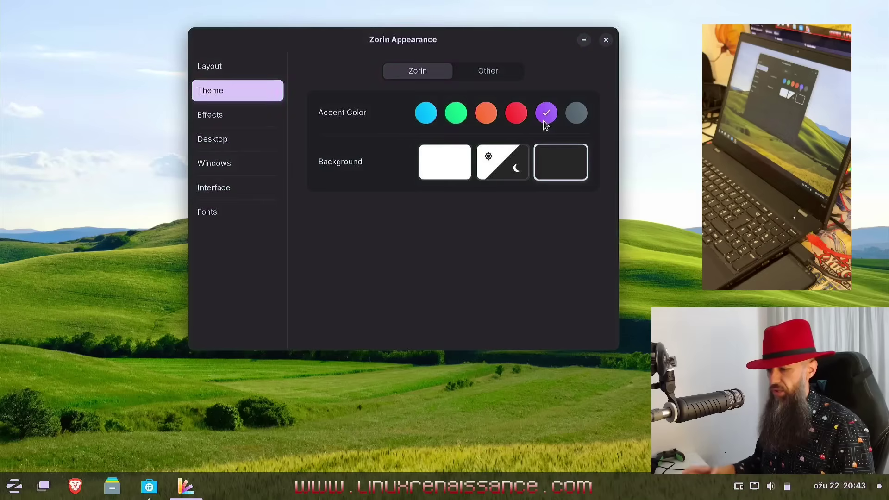
left_click(516, 115)
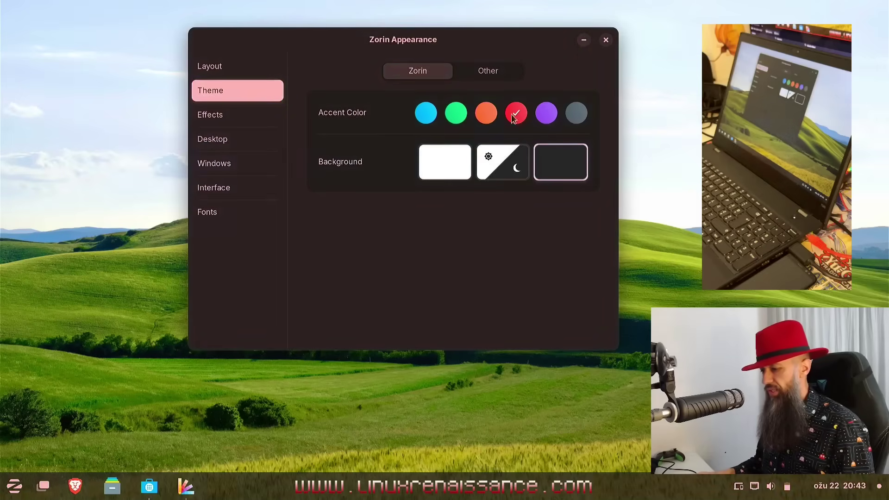
left_click(457, 118)
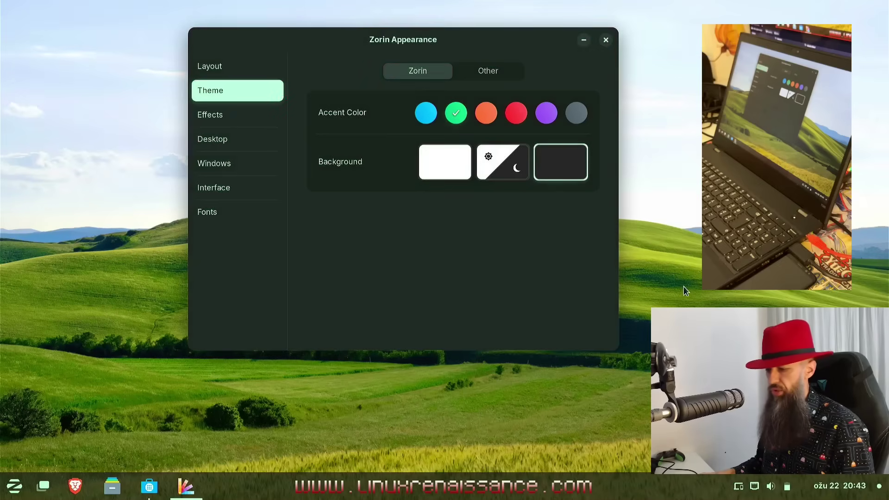
left_click(445, 169)
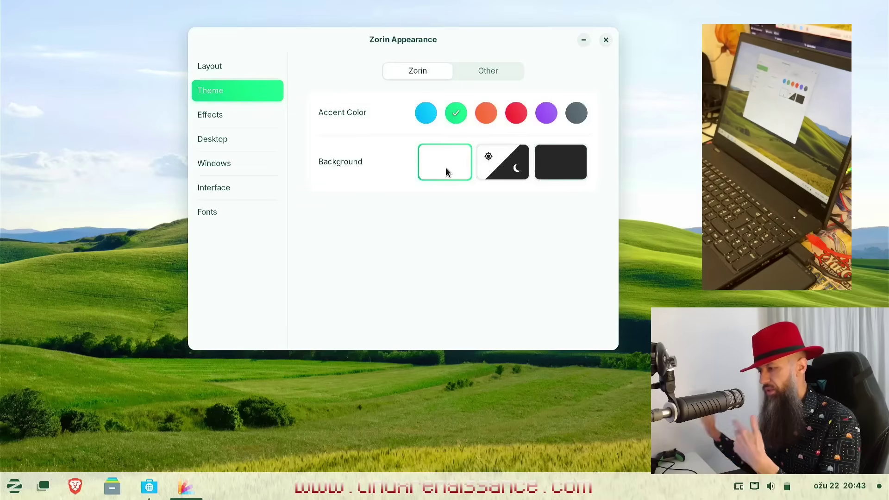
left_click(559, 159)
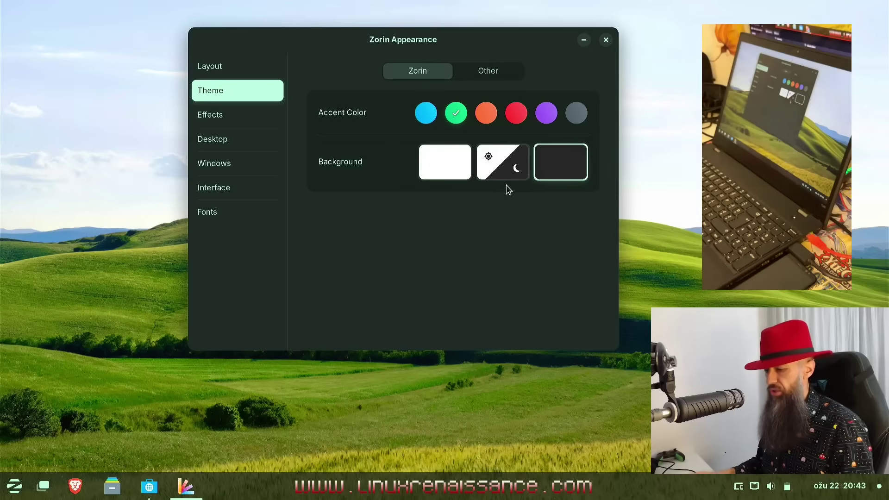
Open the Effects settings and switch workspaces to demonstrate the Desktop Cube effect.
left_click(230, 119)
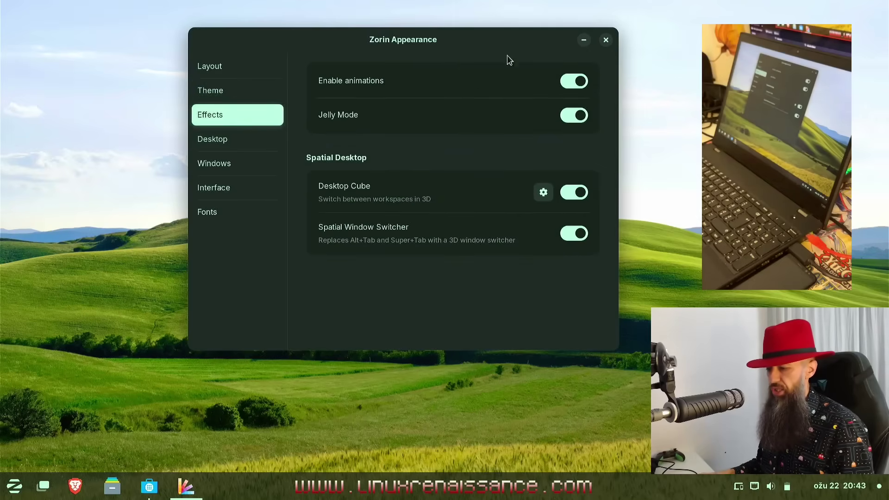
left_click_drag(199, 46, 179, 24)
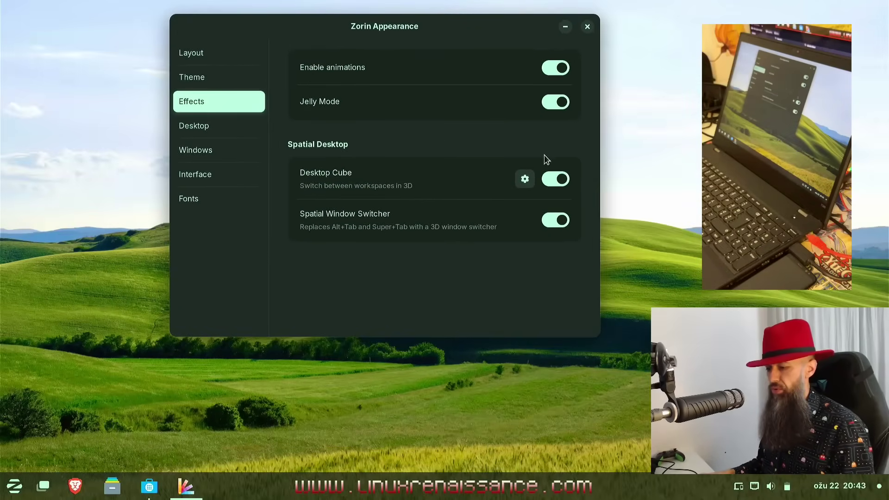
key("ctrl+alt+Right")
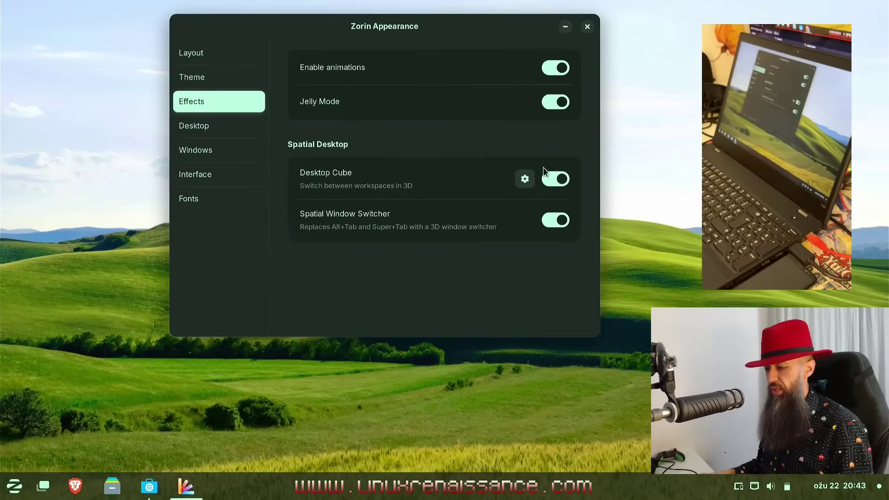
Turn off Desktop Cube, switch back and forth between workspaces to compare the transition, and turn Desktop Cube on again.
left_click(551, 177)
key("ctrl+alt+Right")
key("ctrl+alt+Left")
key("ctrl+alt+Right")
key("ctrl+alt+Left")
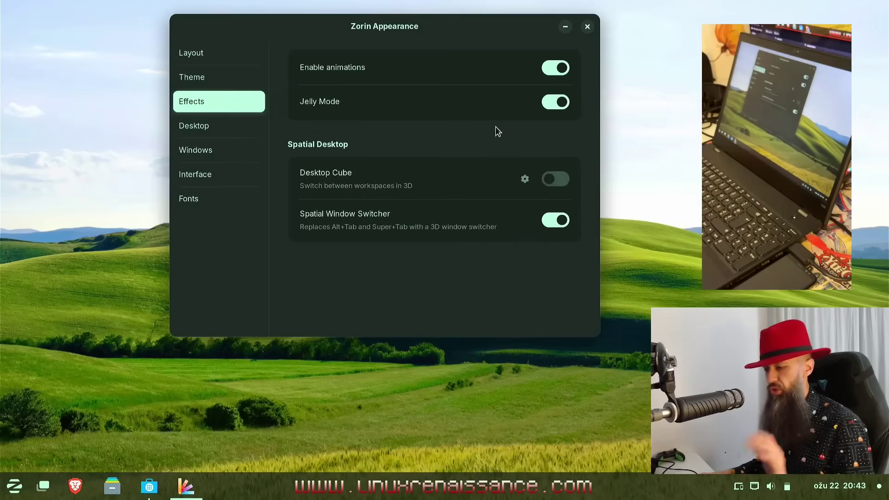
left_click(559, 180)
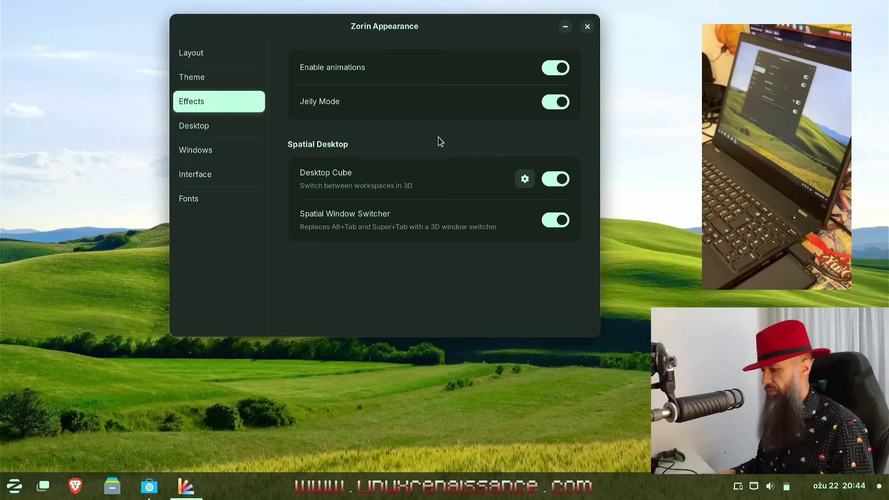
Look through the Desktop, Windows and Interface settings in Zorin Appearance.
left_click(226, 126)
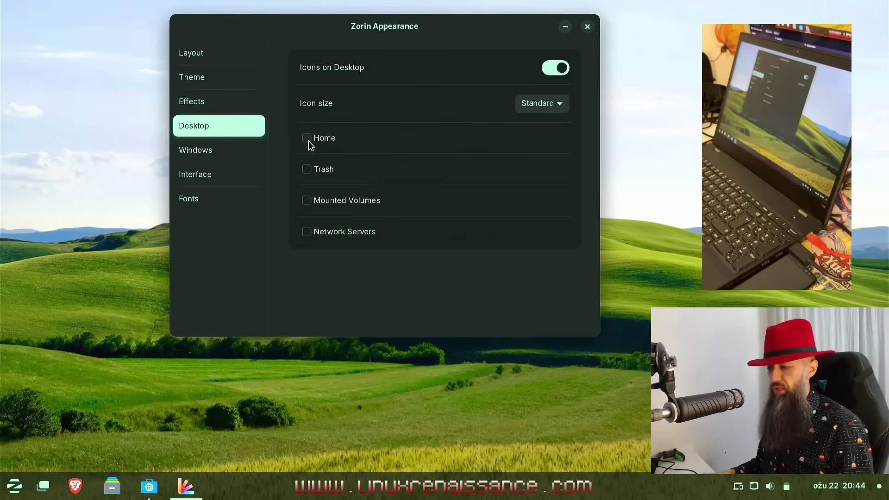
left_click(219, 152)
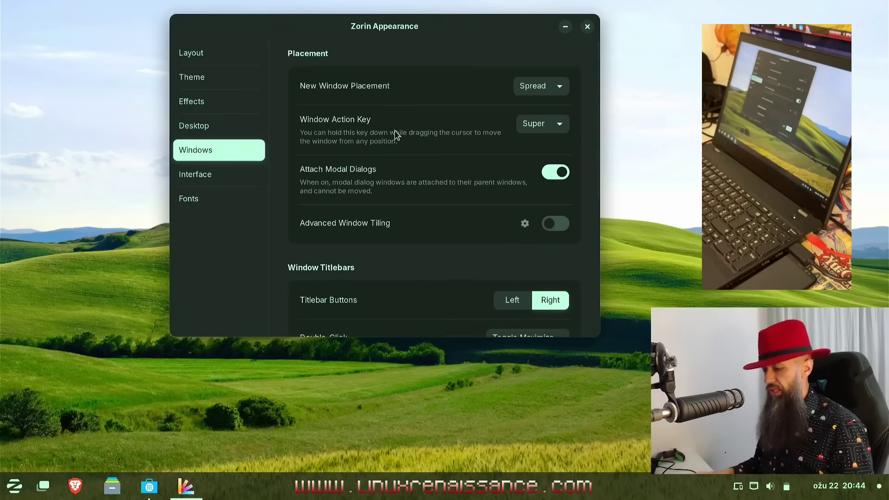
left_click(228, 175)
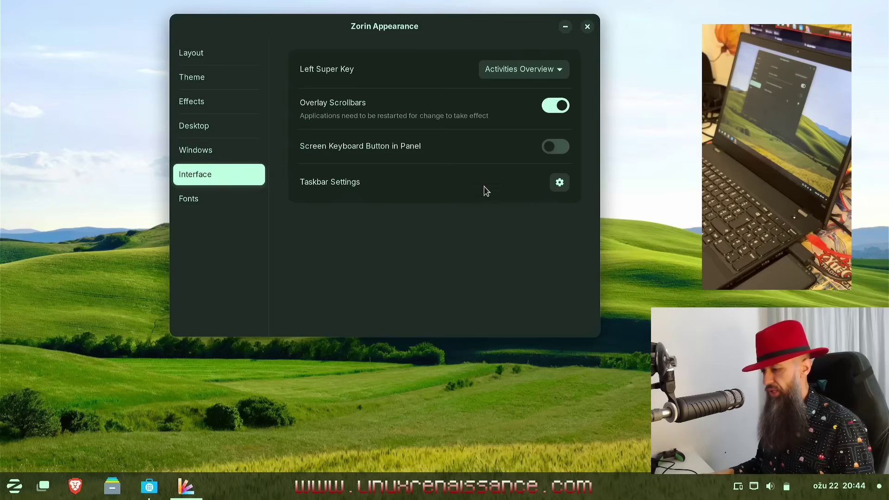
Review the taskbar's Style, Position and Behavior settings, and view the Fonts settings before closing Zorin Appearance.
left_click(560, 182)
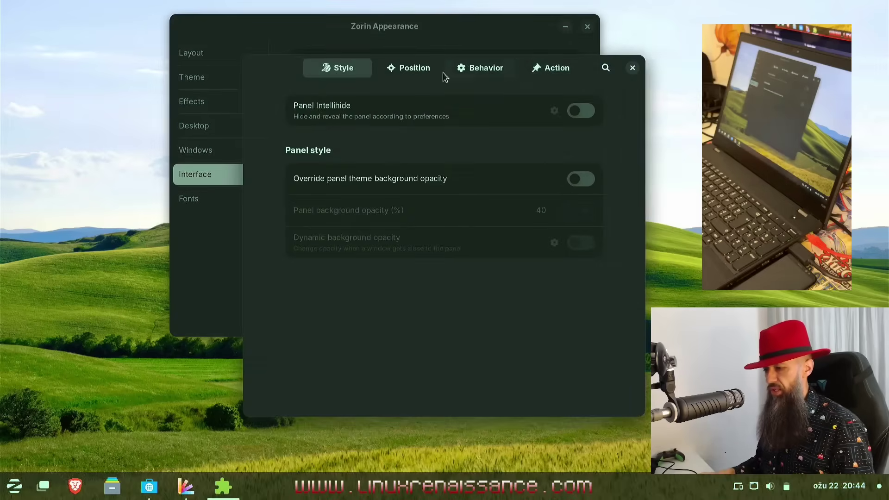
left_click(419, 71)
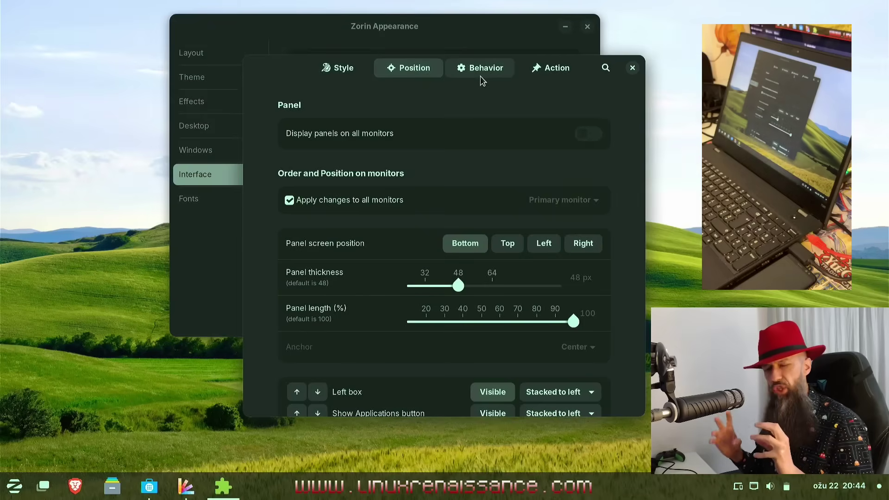
left_click(480, 72)
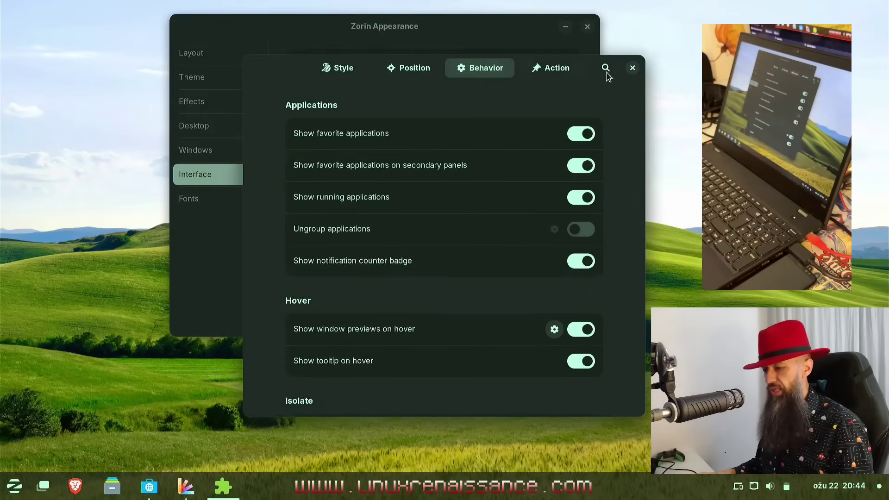
left_click(632, 68)
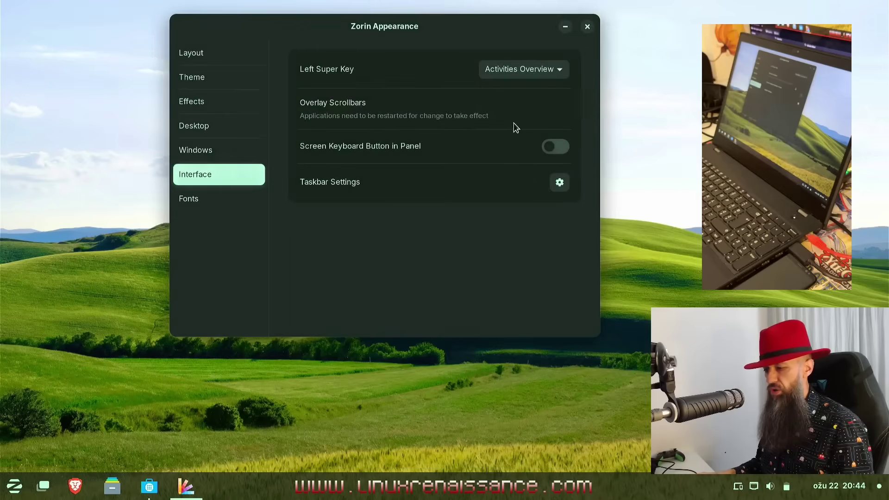
left_click(242, 199)
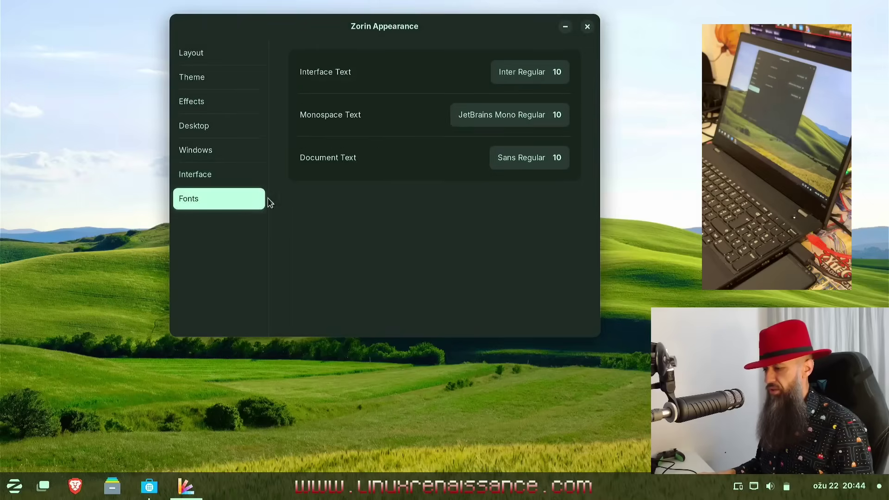
left_click(586, 27)
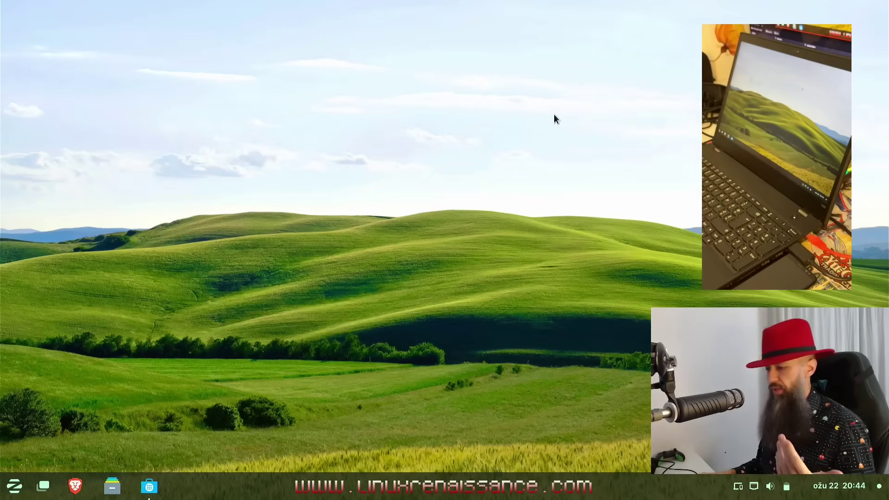
Open the Brave browser, submit the login keyring unlock prompt and minimize the browser window.
left_click(75, 485)
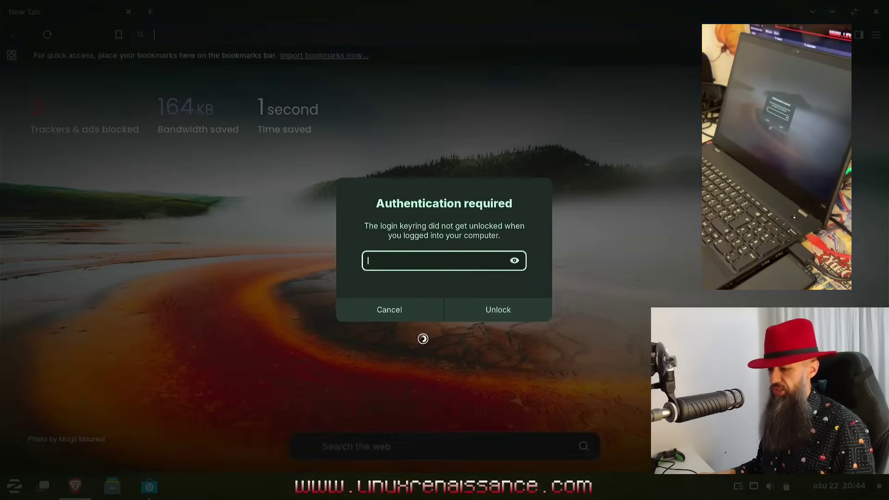
left_click(468, 312)
left_click(468, 312)
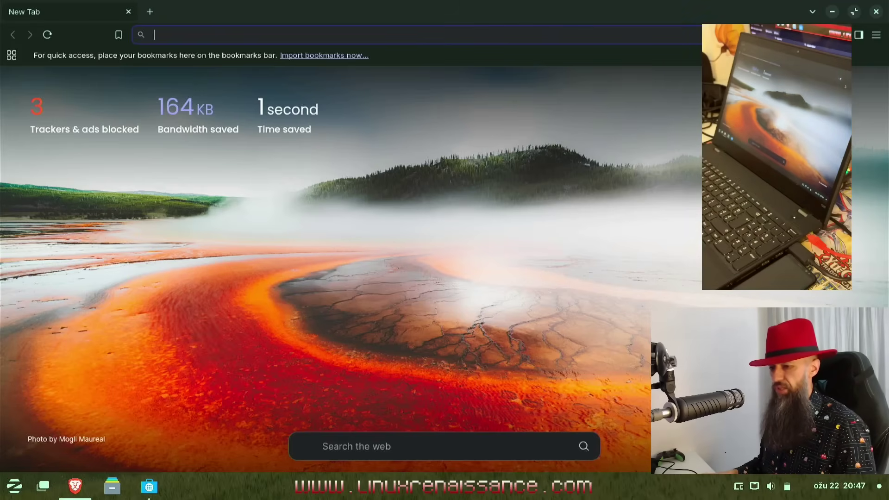
left_click(837, 13)
Search for and open the terminal, enlarge its text and leave the command line empty.
key("super")
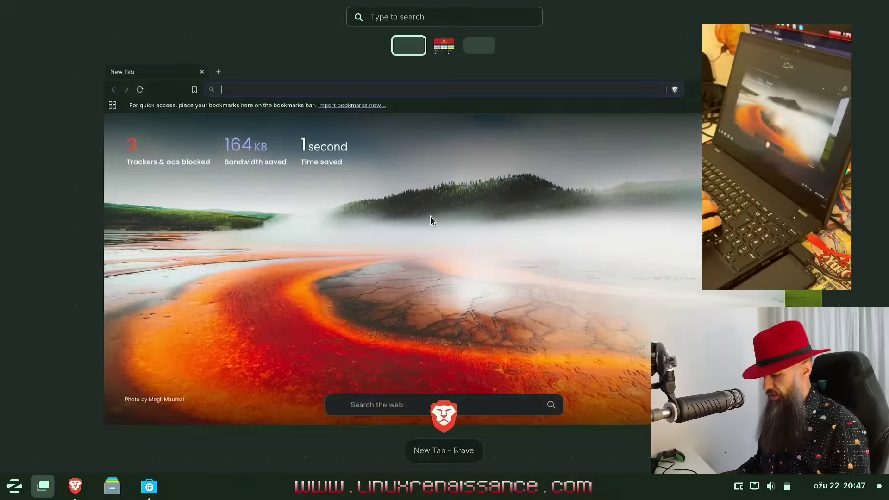
type("termi")
key("Return")
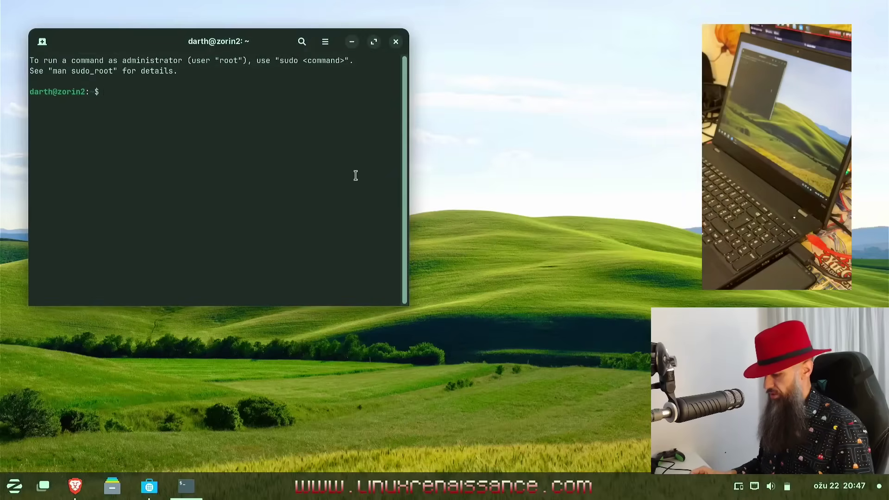
type("=")
key("ctrl+plus")
key("ctrl+plus")
key("ctrl+plus")
key("ctrl+plus")
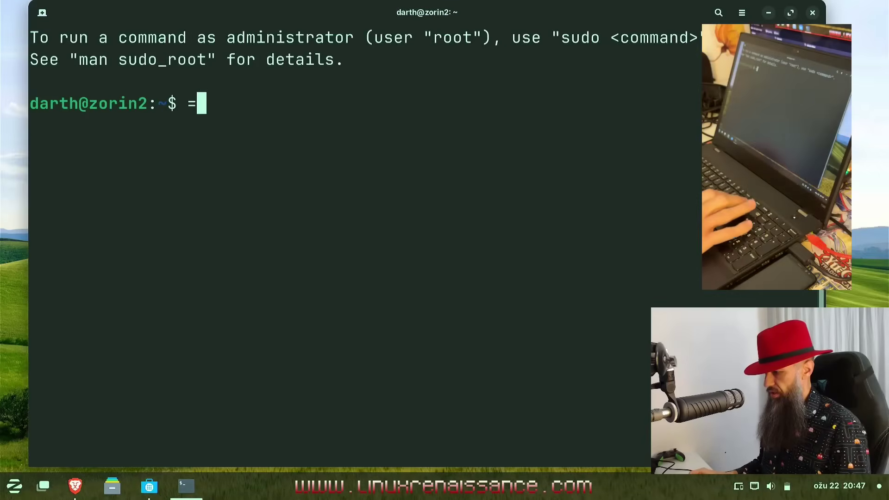
key("BackSpace")
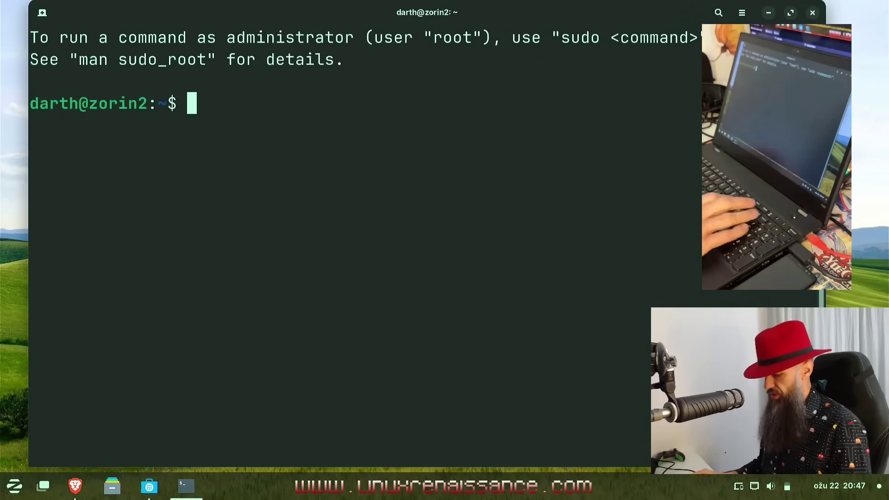
Run uname -a in the terminal to show the system's kernel information, and minimize the terminal.
key("Return")
key("Return")
type("u")
key("BackSpace")
type("uname -a")
key("Return")
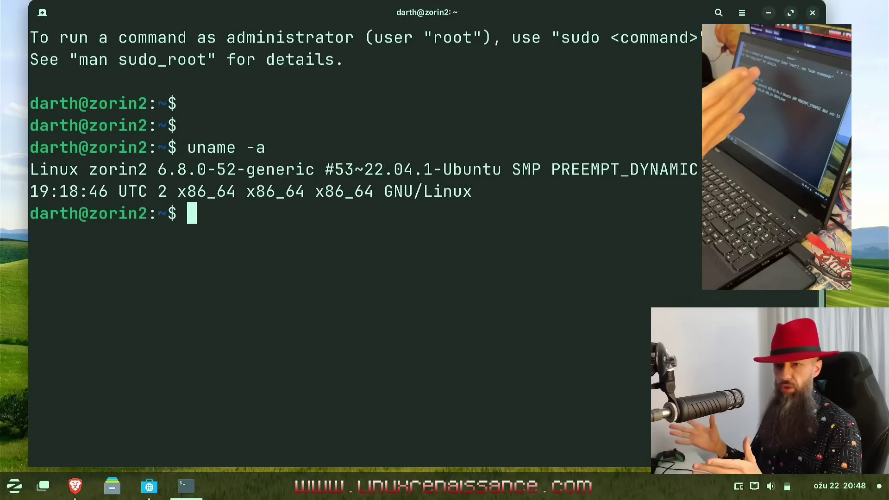
left_click(768, 14)
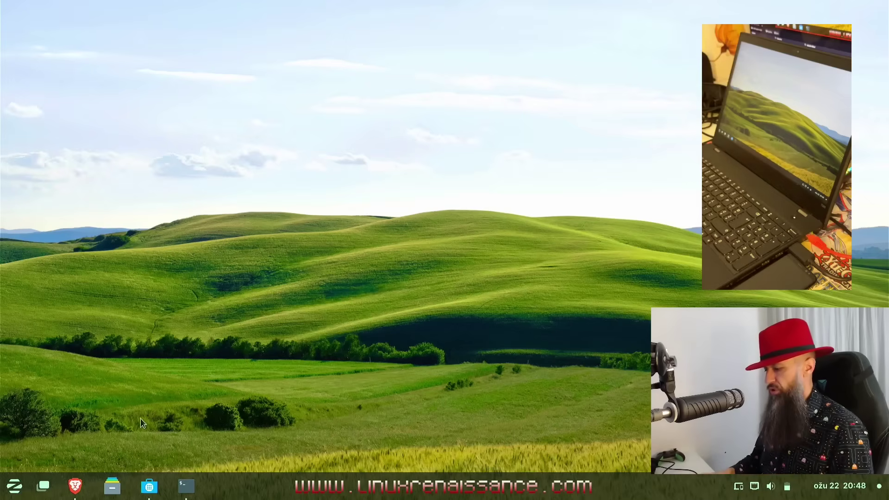
Switch back to Brave and search the web for foobar player.
left_click(84, 490)
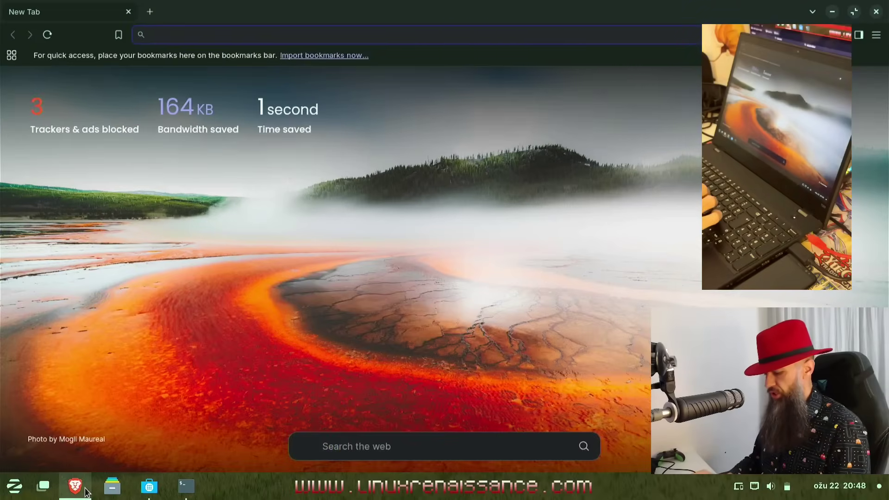
type("fo")
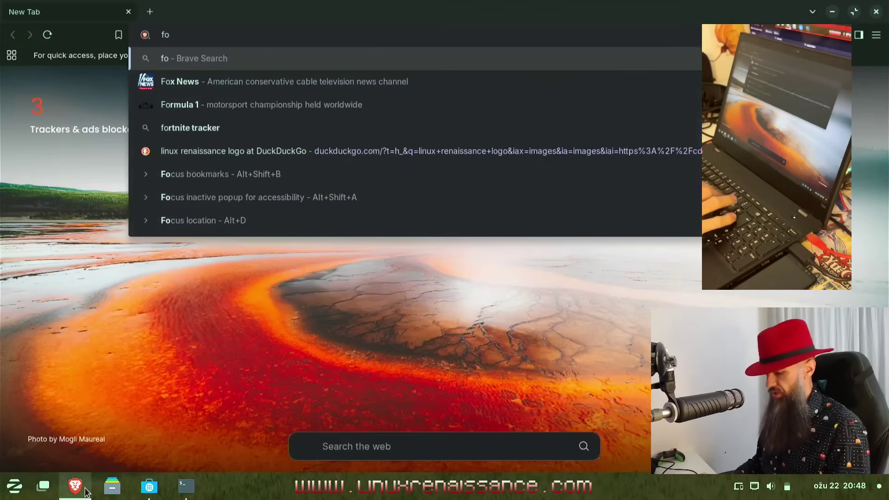
type("obar play")
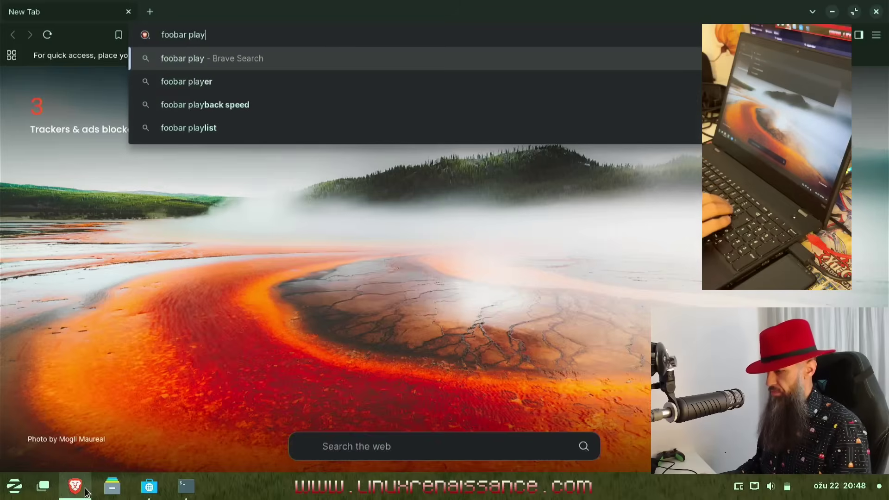
type("er")
key("Return")
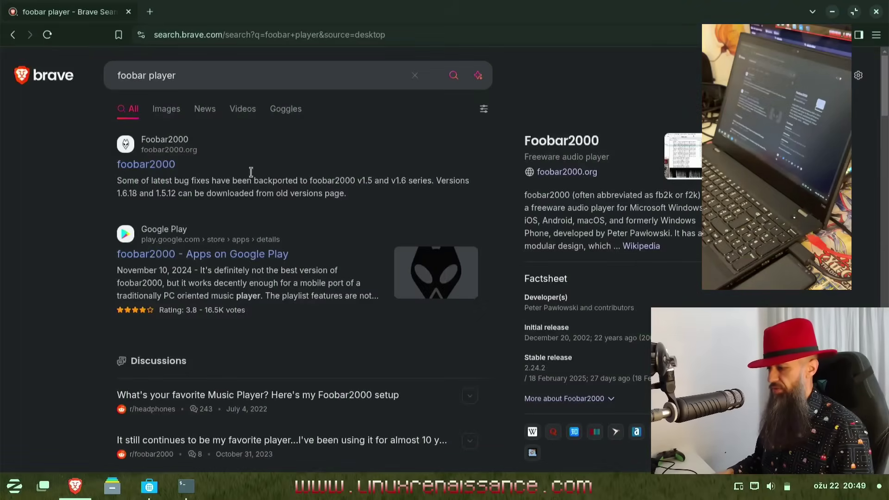
Download the 64-bit foobar2000 v2.24.3 Windows installer from foobar2000.org into the Downloads folder, and minimize the browser.
left_click(152, 163)
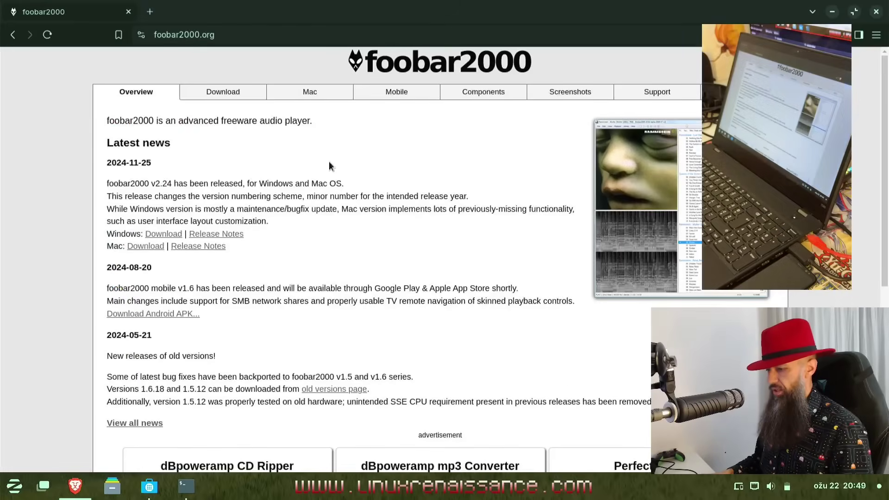
left_click(225, 96)
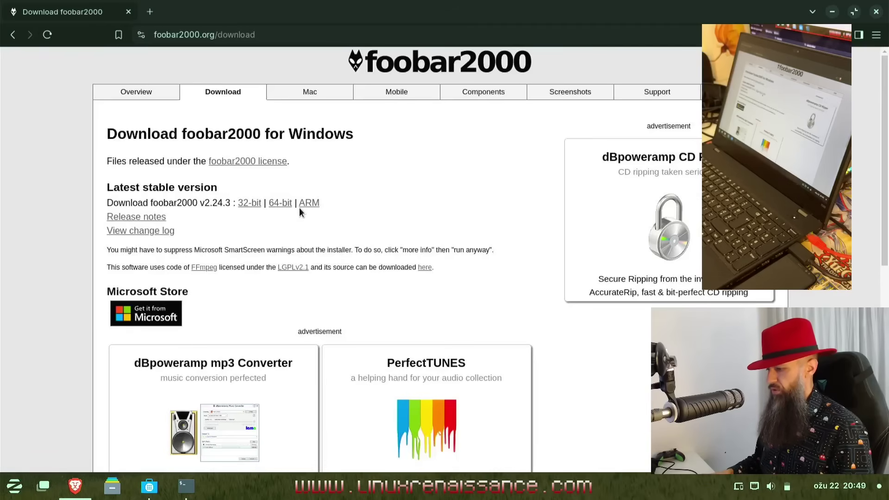
left_click(278, 207)
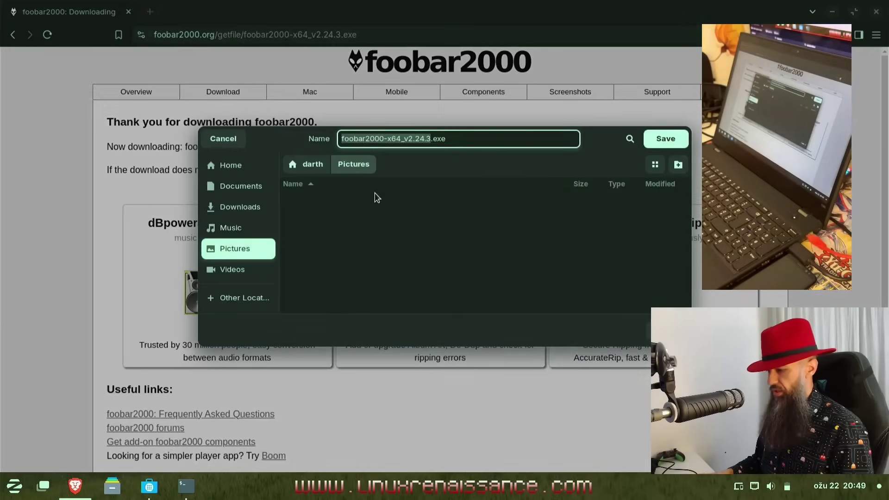
left_click(232, 207)
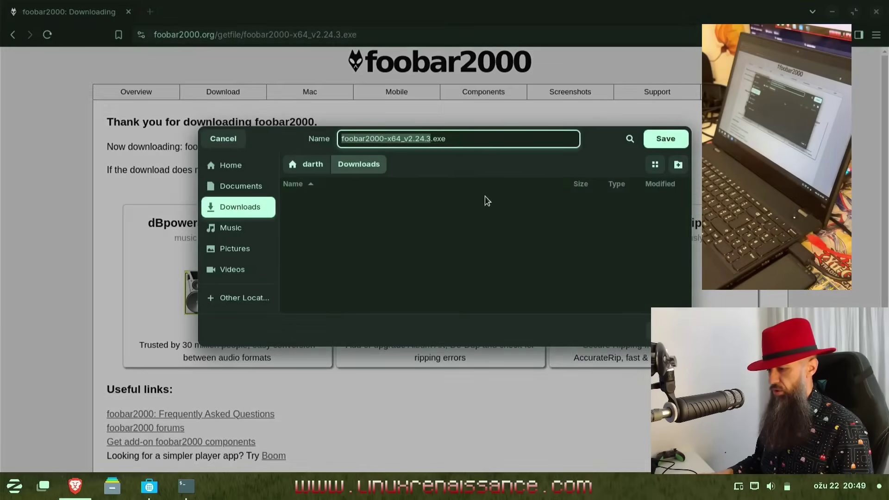
left_click(664, 141)
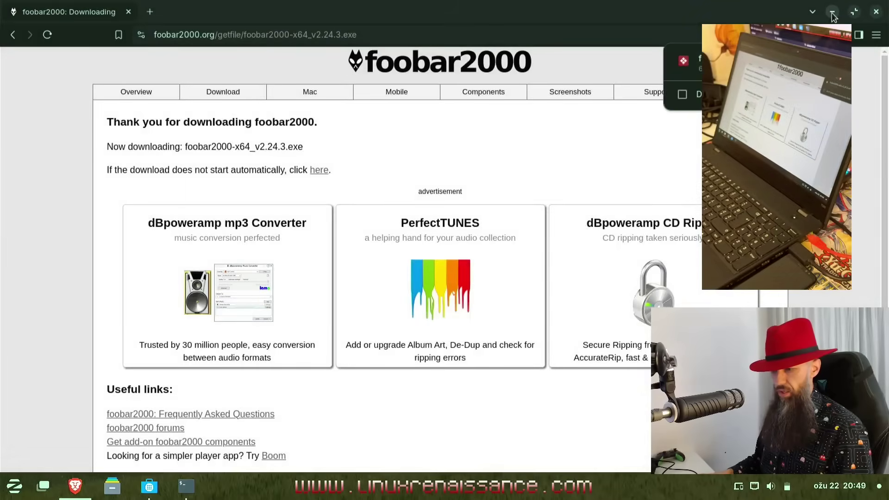
left_click(832, 12)
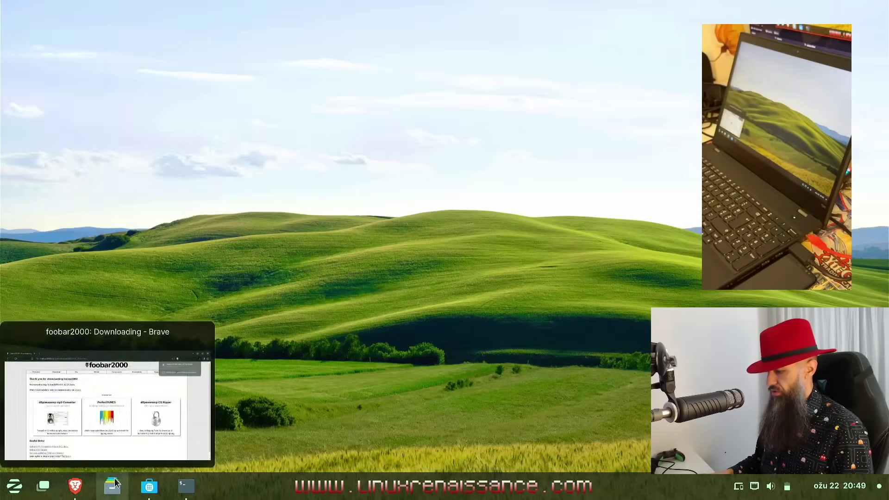
Open the Downloads folder in Files, run foobar2000-x64_v2.24.3.exe and move the Windows App Support prompt aside.
left_click(112, 484)
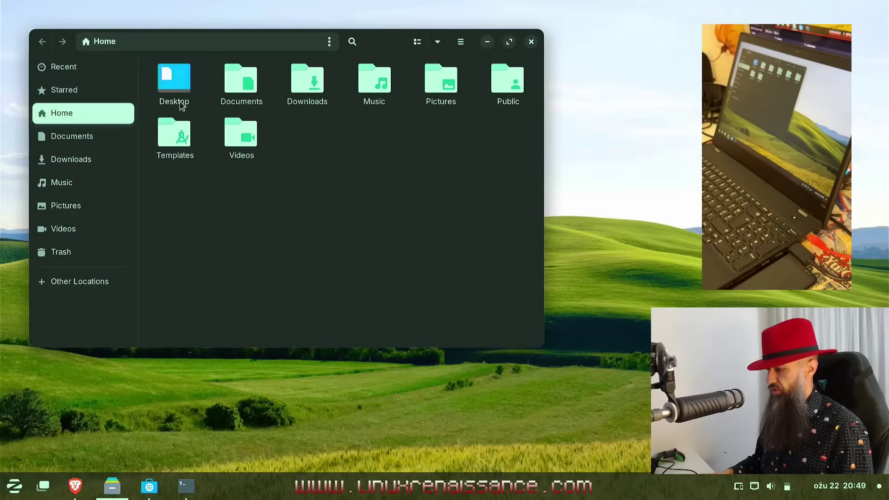
left_click(70, 158)
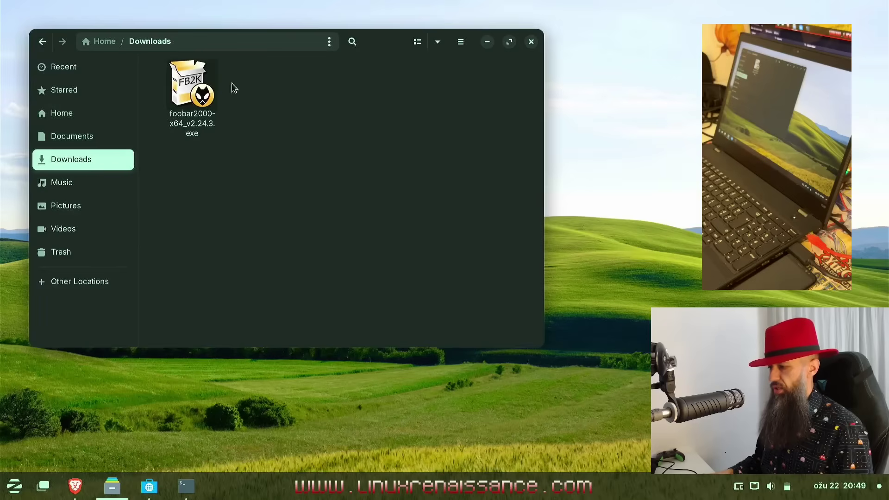
left_click_drag(362, 45, 454, 66)
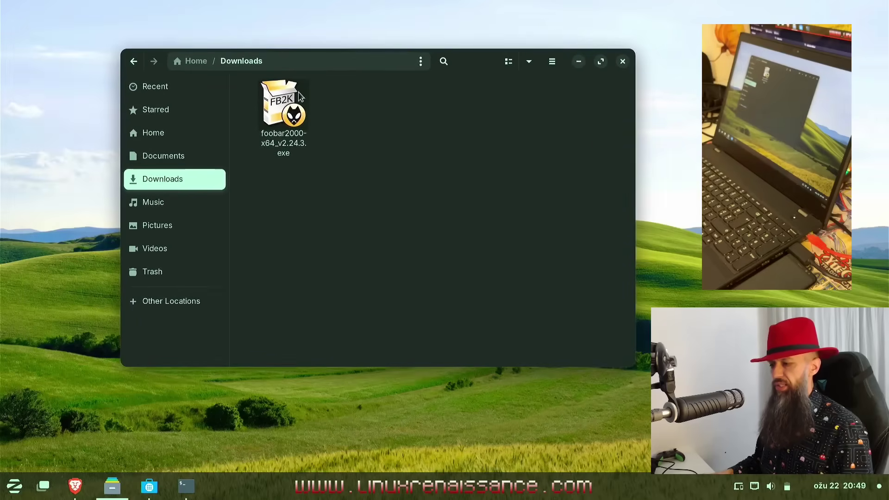
double_click(286, 117)
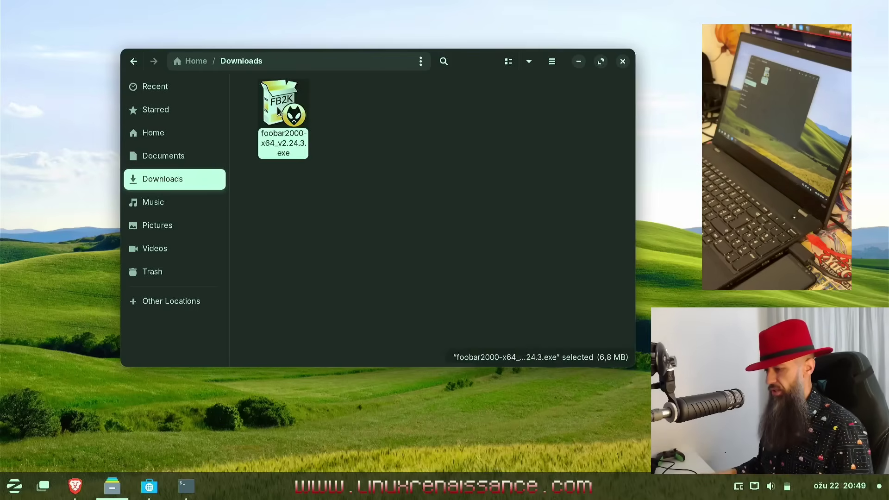
left_click_drag(250, 40, 571, 40)
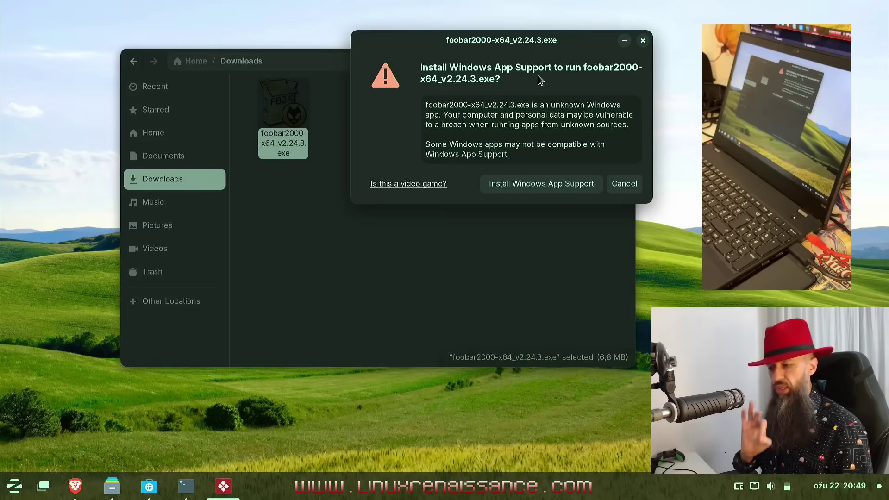
Install the Windows App Support package from Zorin OS Software, entering the account password to authenticate.
left_click(552, 186)
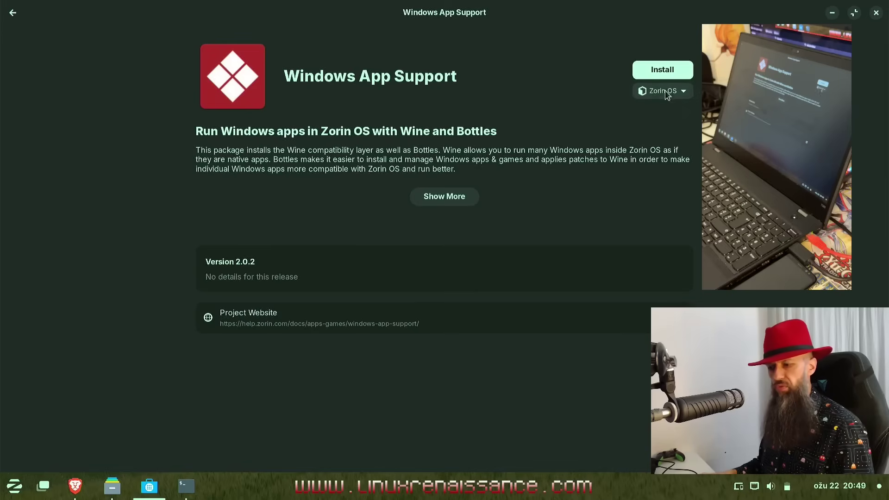
left_click(648, 71)
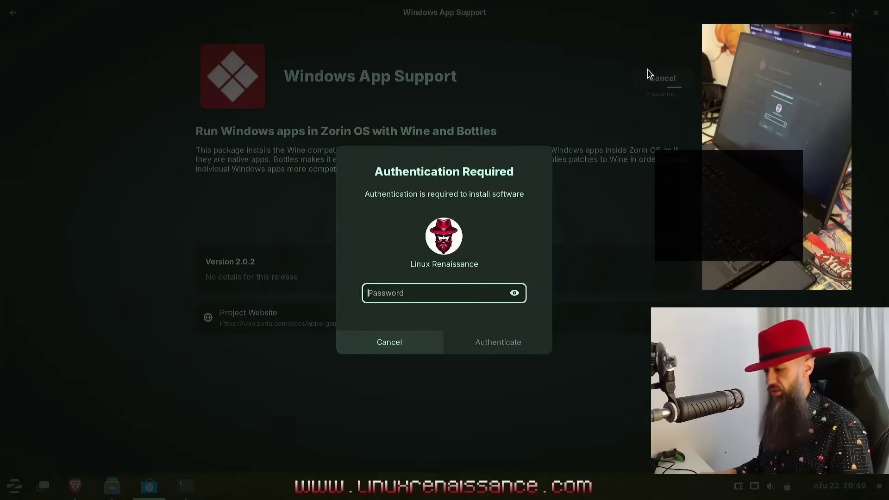
type("****")
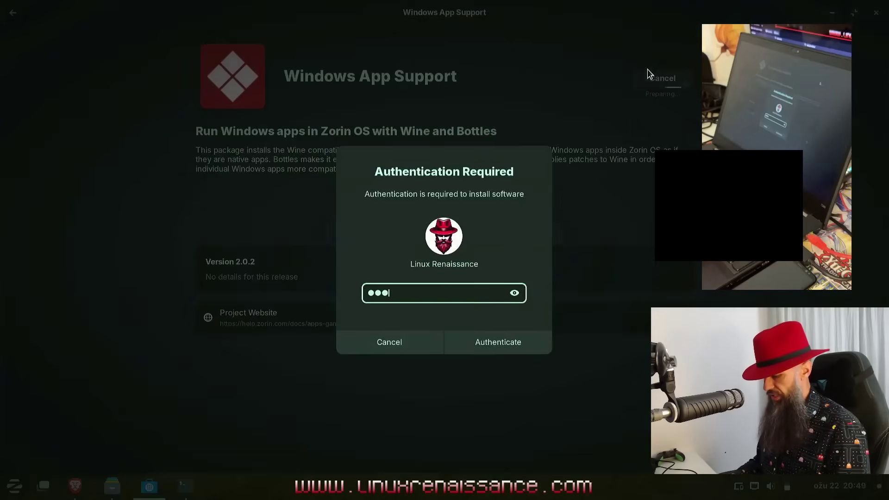
type("***")
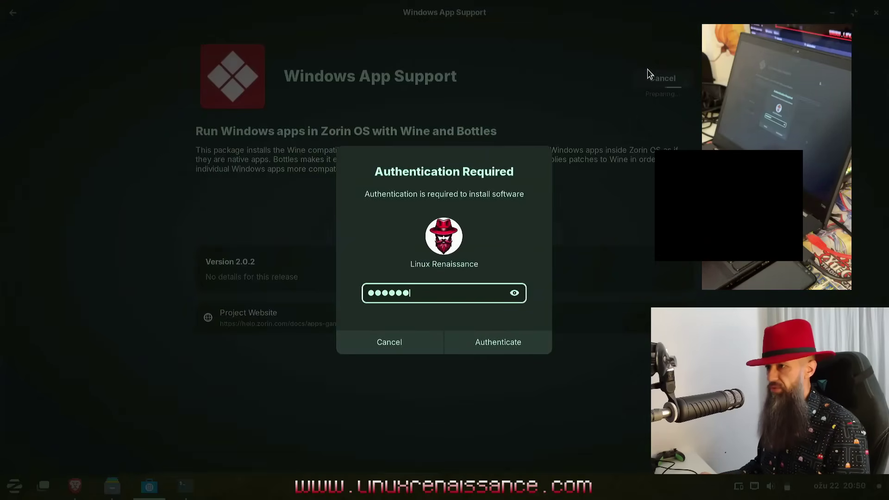
key("Return")
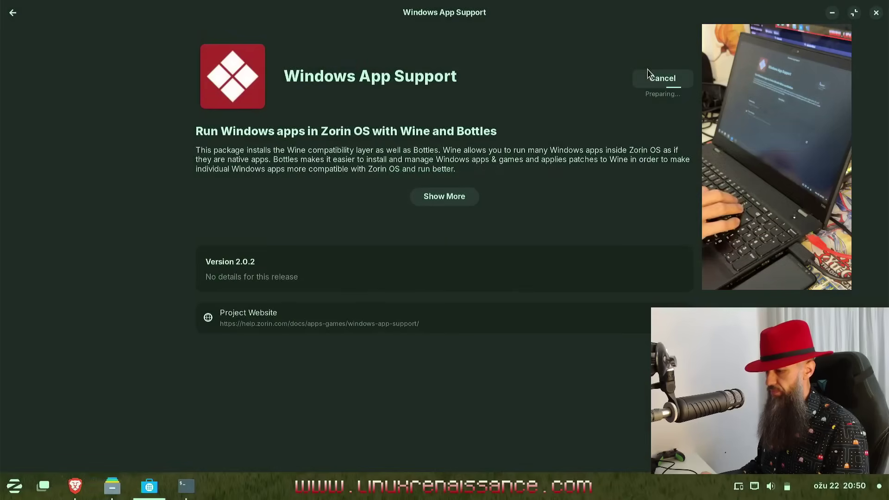
Restore the Windows App Support window from full screen, shrink it and move it aside.
double_click(604, 13)
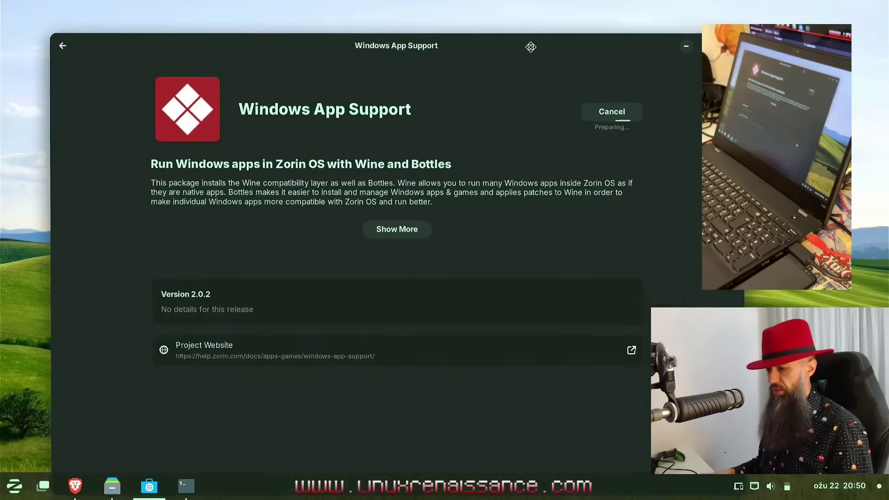
left_click_drag(742, 34, 530, 180)
left_click_drag(422, 194, 667, 78)
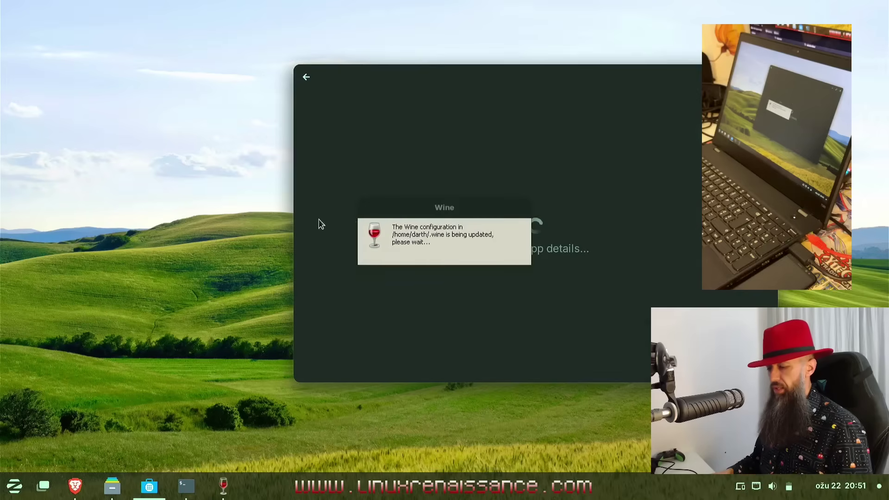
Install foobar2000 as a standard, Full installation in C:\Program Files\foobar2000, accepting the licence, and finish with Run foobar2000 enabled.
left_click_drag(473, 211, 215, 169)
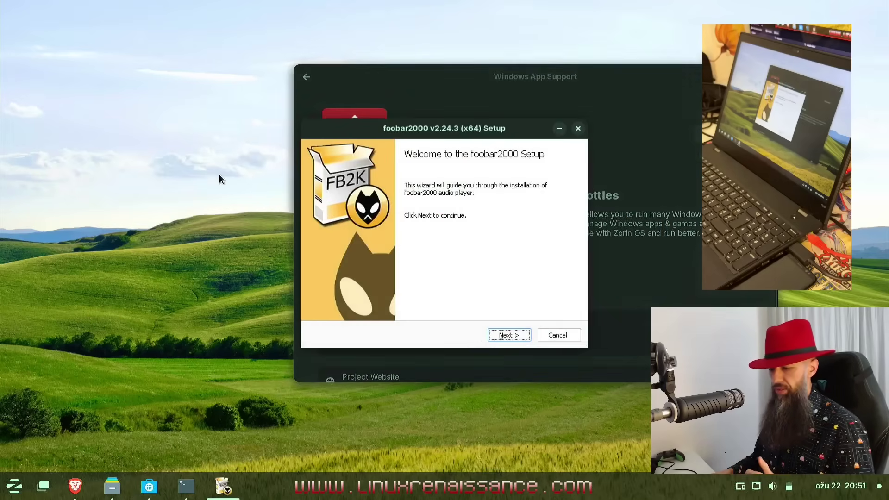
left_click_drag(480, 131, 332, 117)
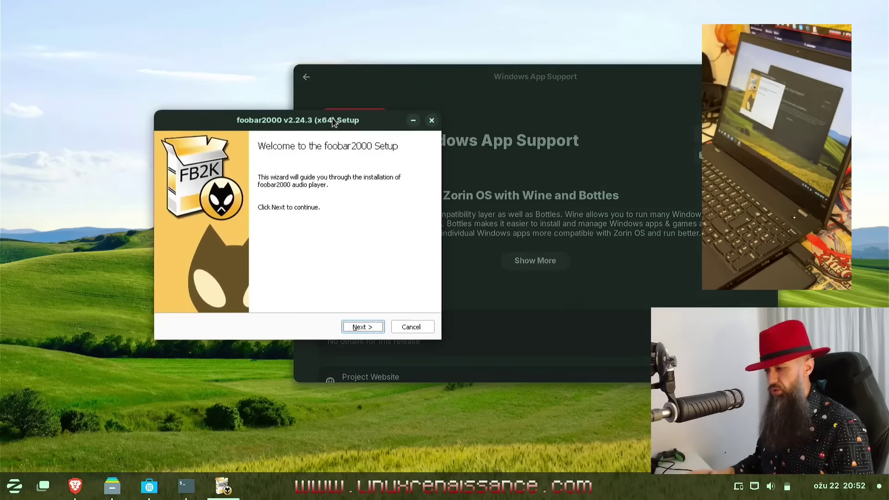
left_click_drag(371, 121, 319, 96)
left_click(308, 302)
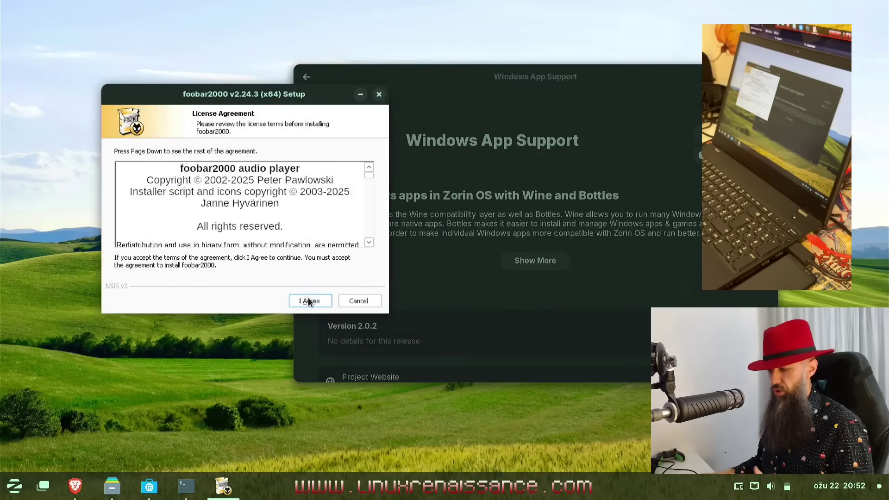
left_click(307, 301)
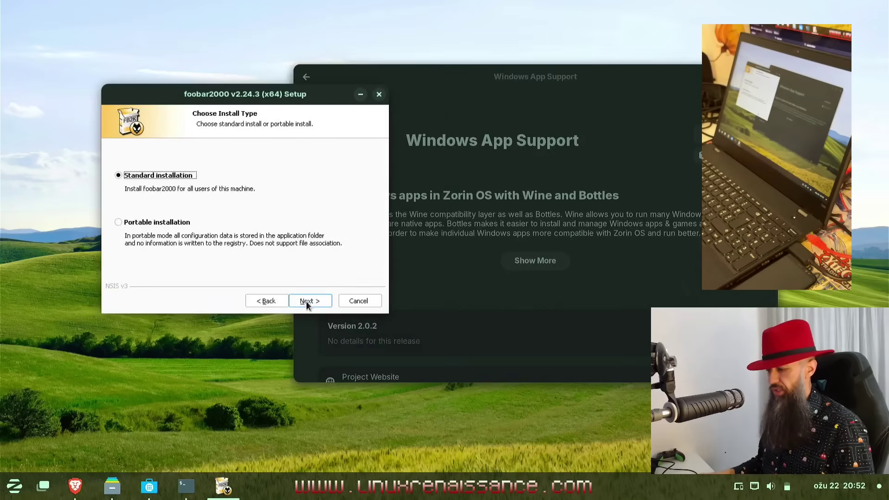
left_click(301, 301)
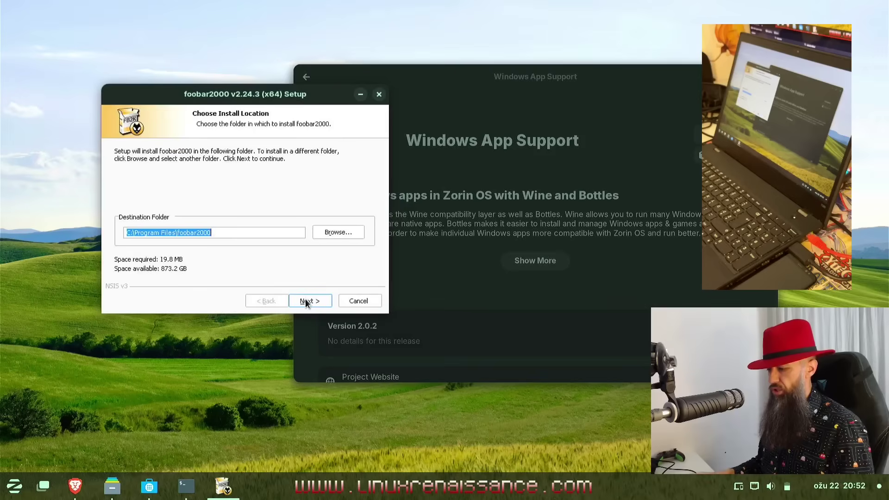
left_click(306, 301)
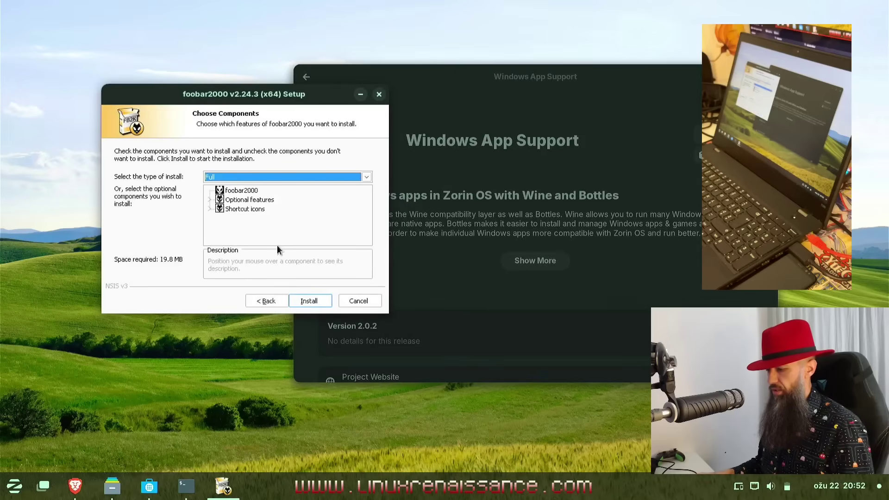
left_click(301, 301)
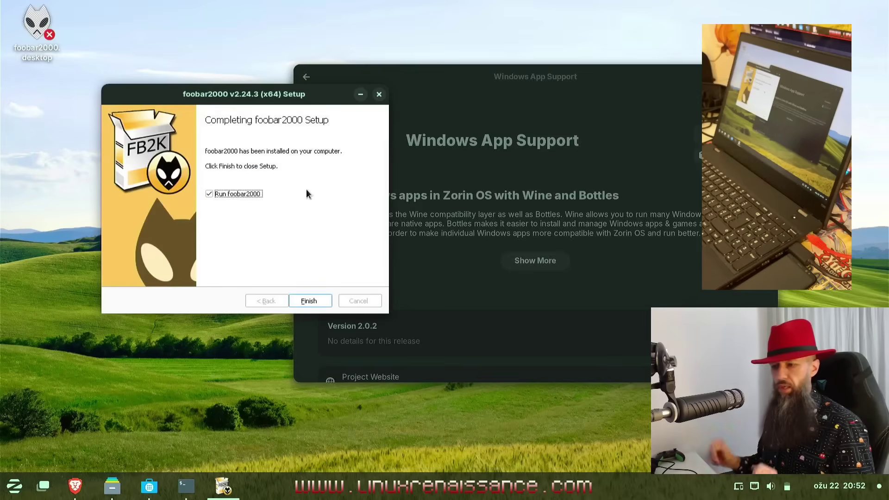
left_click(309, 301)
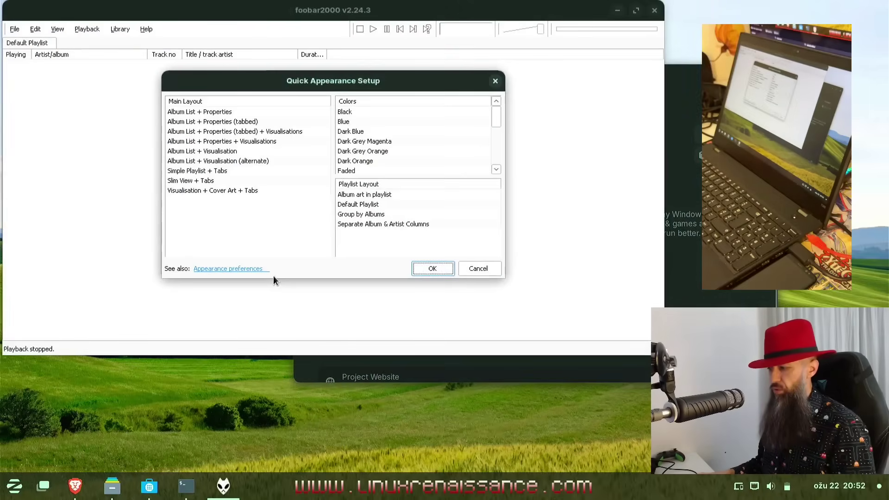
Accept foobar2000's default quick appearance setup, and close the Windows App Support and foobar2000 windows.
left_click(431, 272)
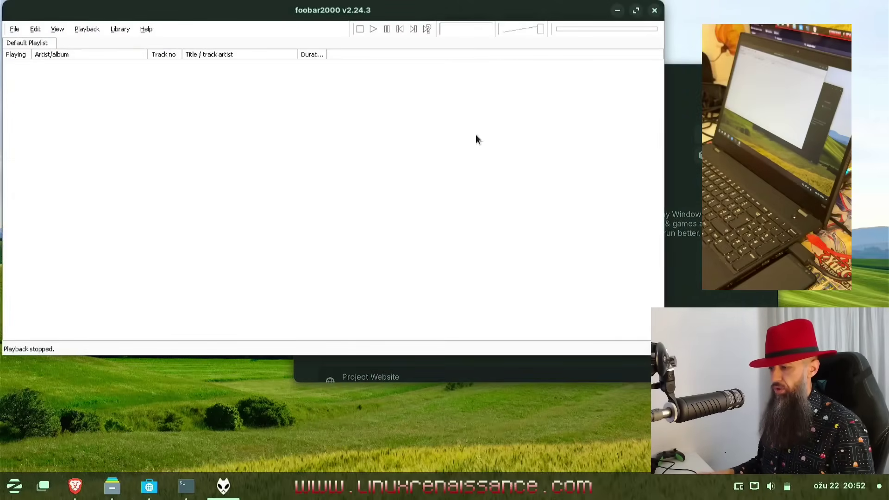
left_click_drag(463, 12, 571, 95)
left_click(766, 76)
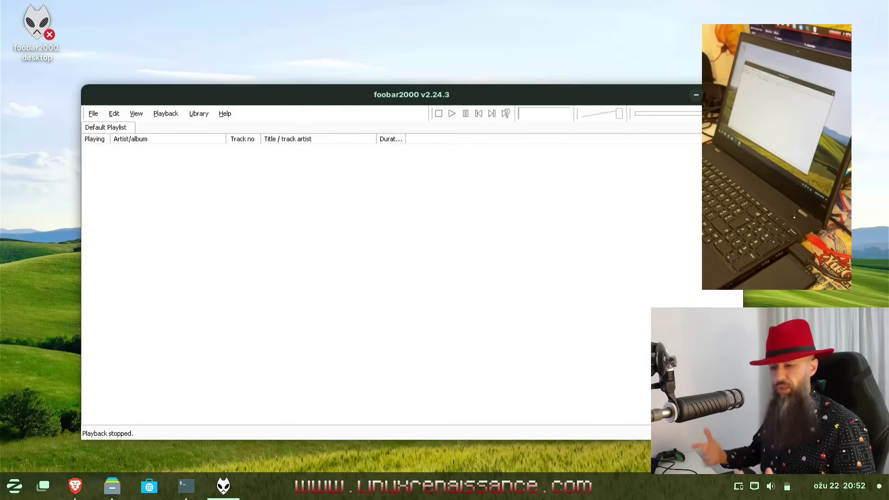
left_click(731, 95)
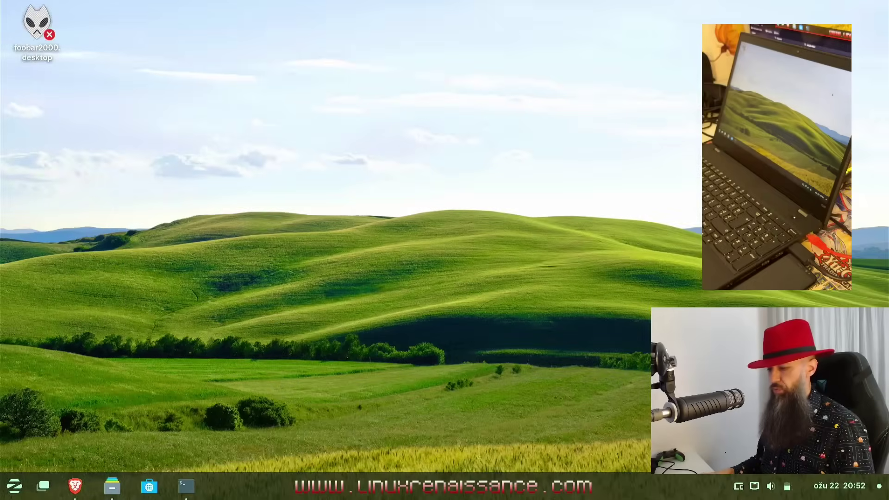
Switch to Brave and open discord.com in the current tab.
key("ctrl+alt+Left")
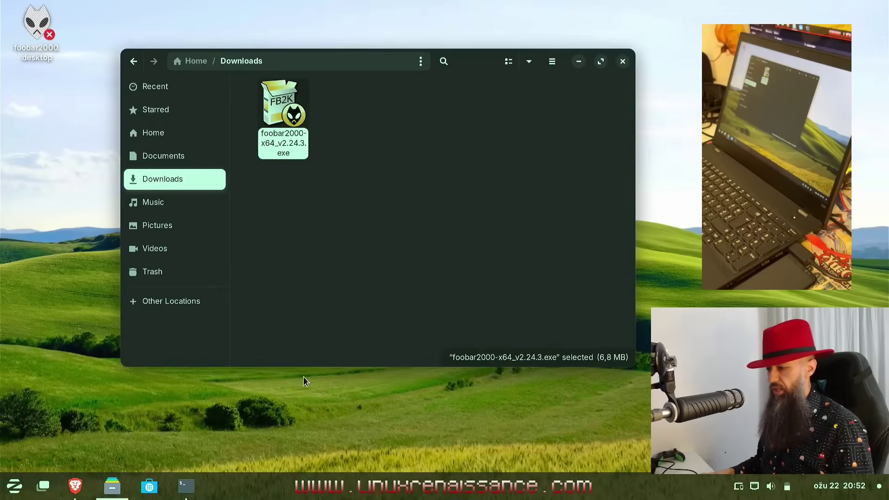
left_click(75, 485)
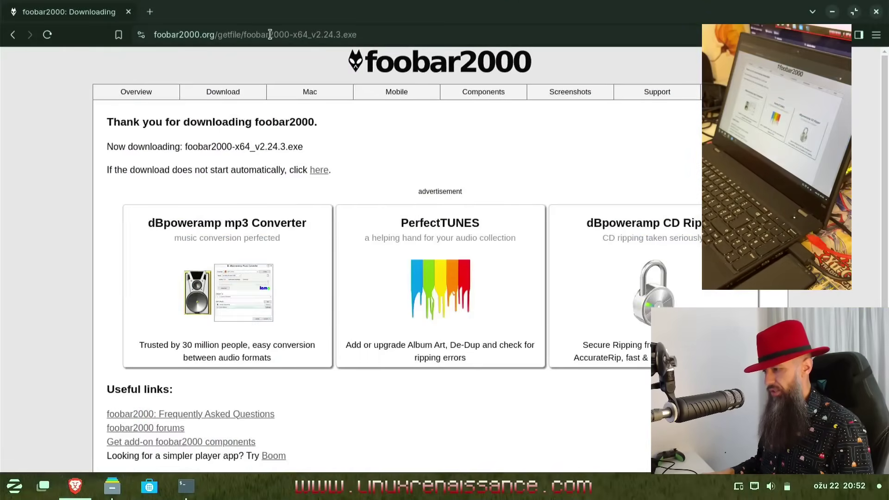
left_click(270, 35)
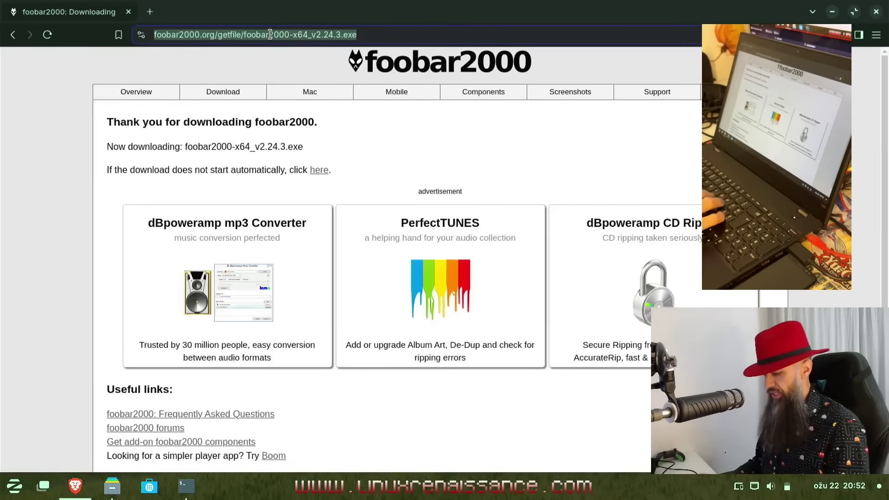
type("di")
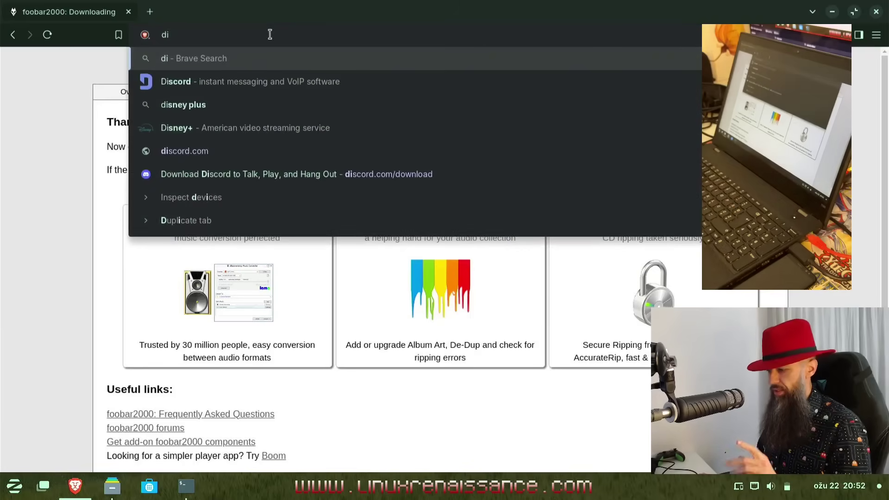
key("Down")
key("Down")
key("Down")
key("Down")
key("Return")
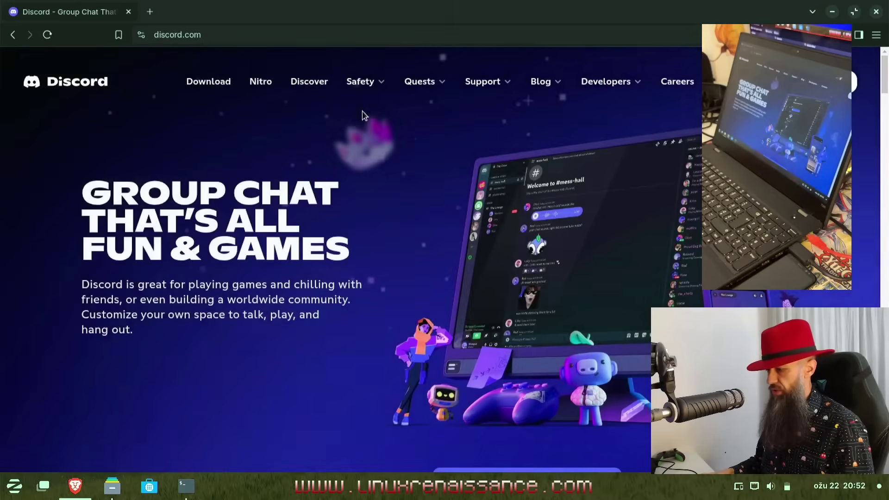
Download the Windows installer DiscordSetup.exe from Discord's download page into the Downloads folder, and minimize the browser.
scroll(314, 234, "down", 10)
scroll(314, 235, "up", 5)
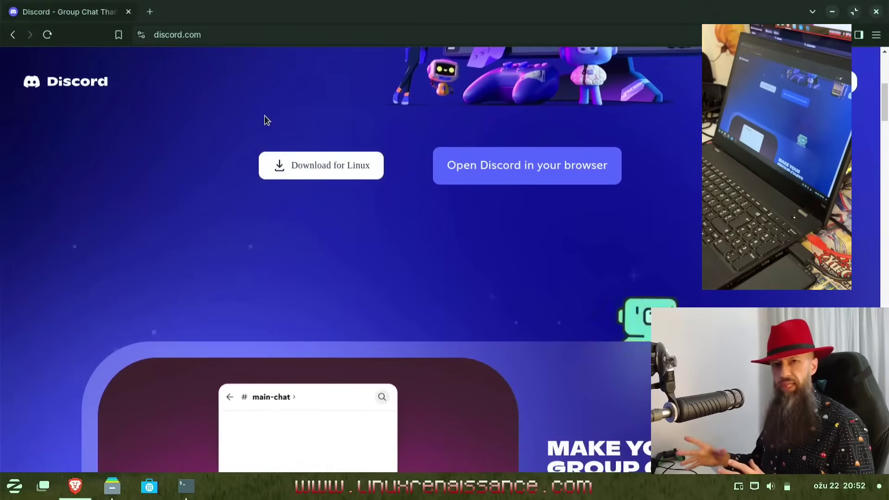
scroll(266, 121, "up", 6)
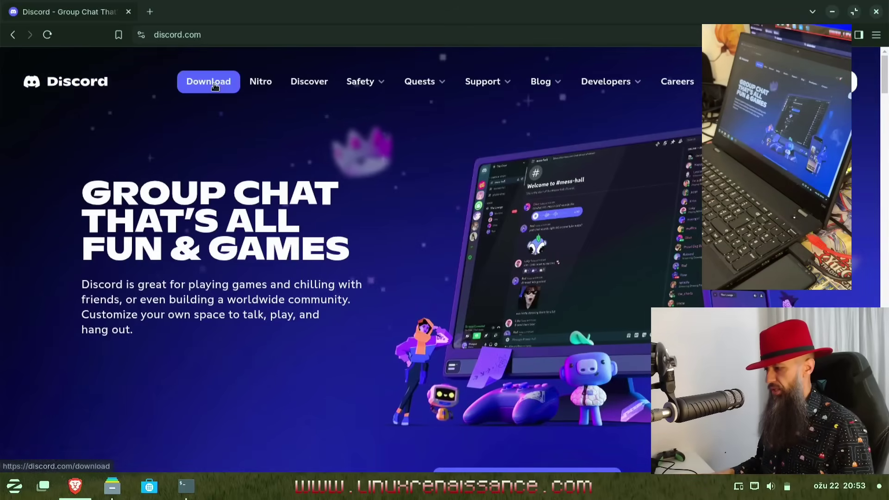
mouse_move(379, 110)
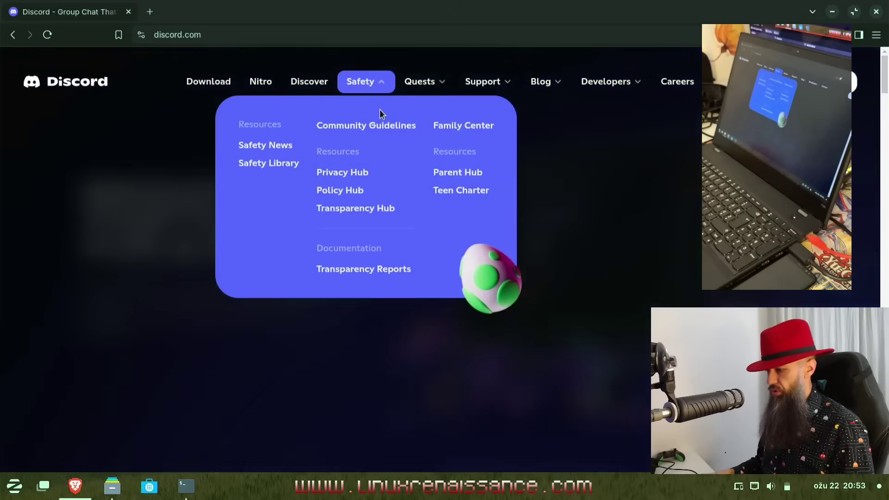
scroll(232, 270, "down", 5)
scroll(232, 270, "down", 10)
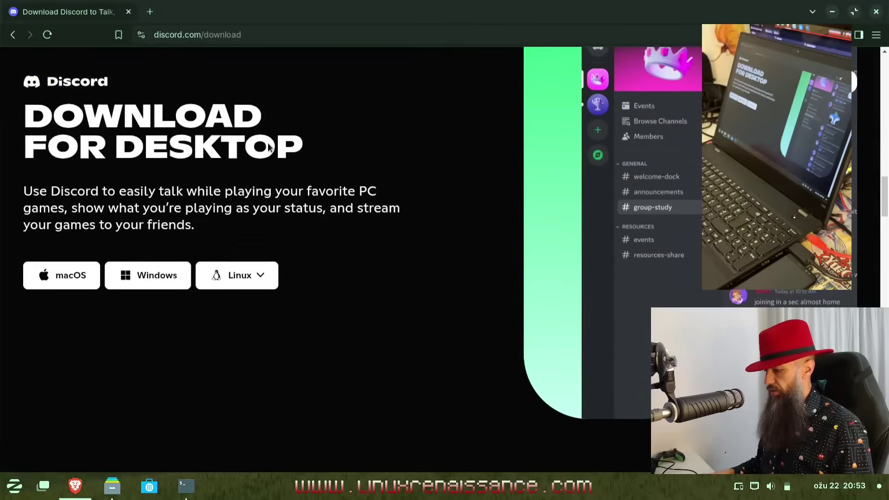
left_click(155, 269)
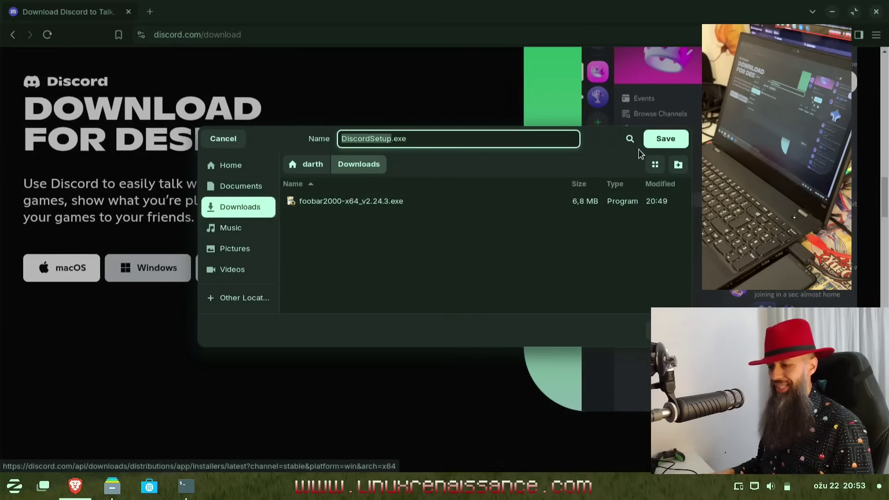
left_click(668, 138)
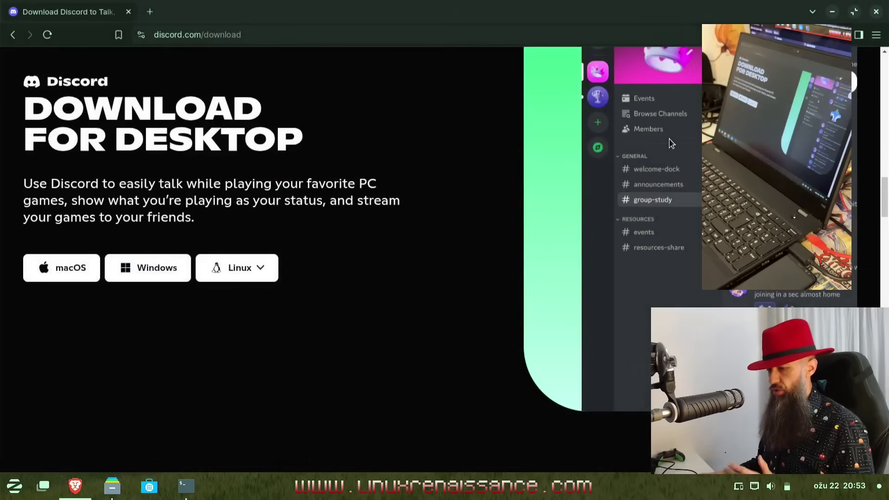
left_click(831, 13)
Run DiscordSetup.exe from the Downloads folder, choose Install Discord to open its Software page, and move that window into clear view.
left_click(429, 211)
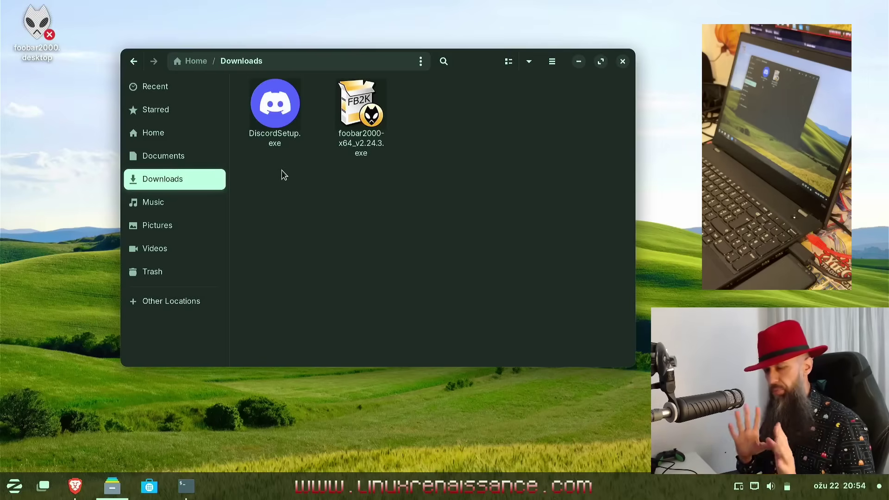
double_click(281, 104)
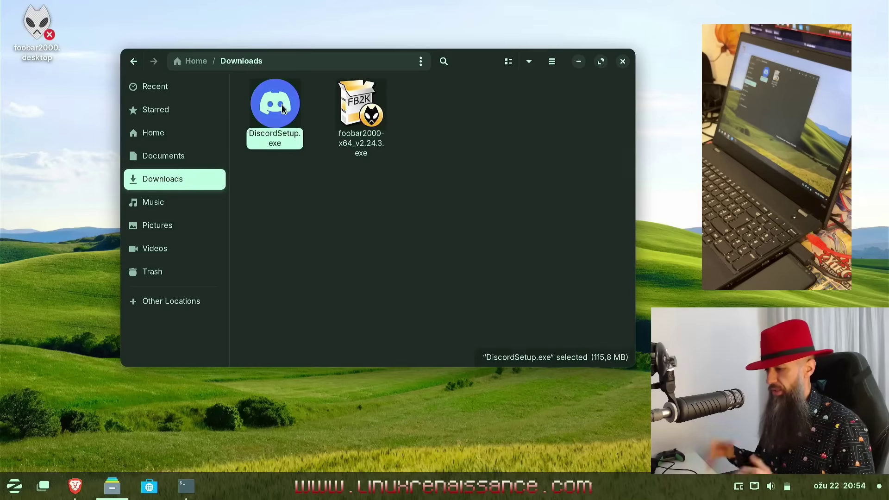
left_click_drag(210, 34, 543, 33)
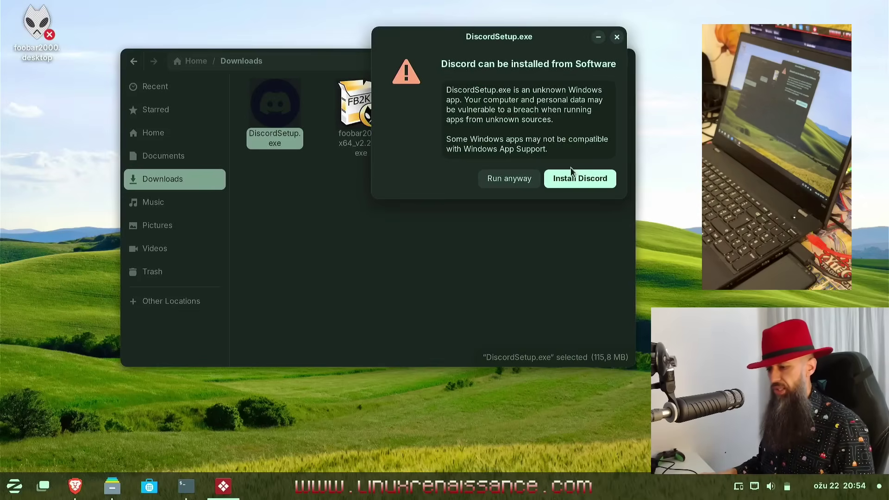
left_click(580, 179)
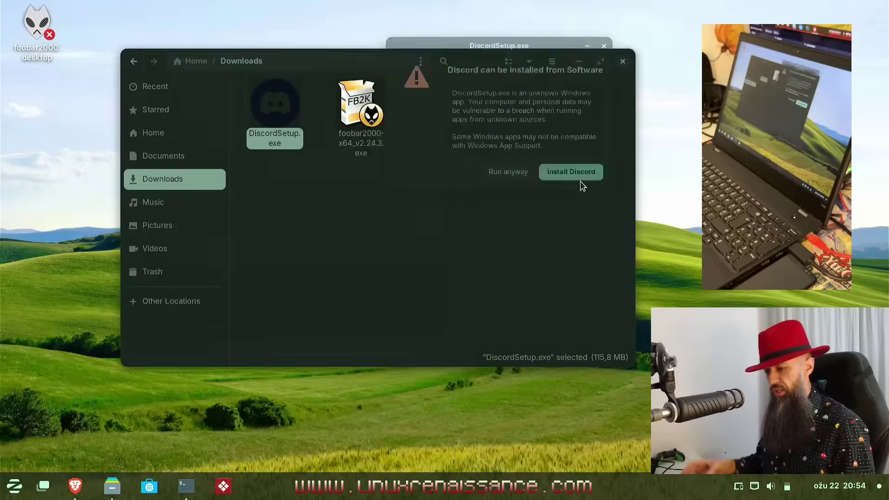
left_click_drag(383, 50, 653, 59)
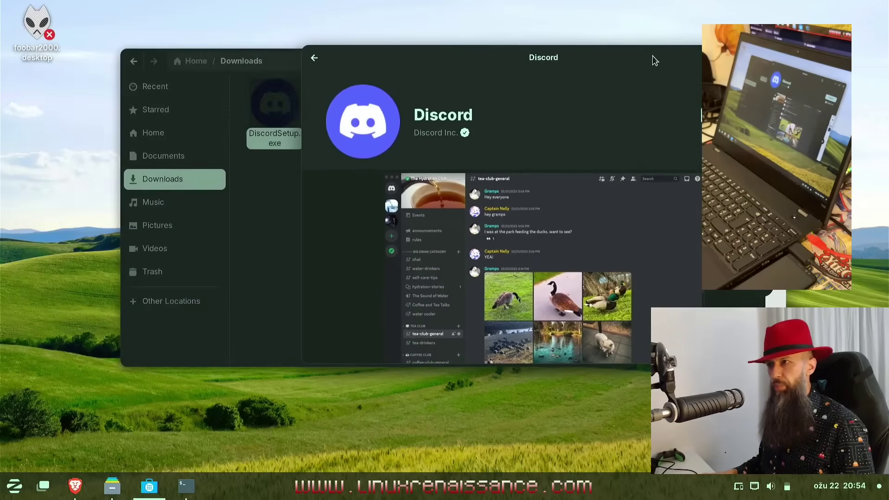
left_click_drag(512, 57, 393, 40)
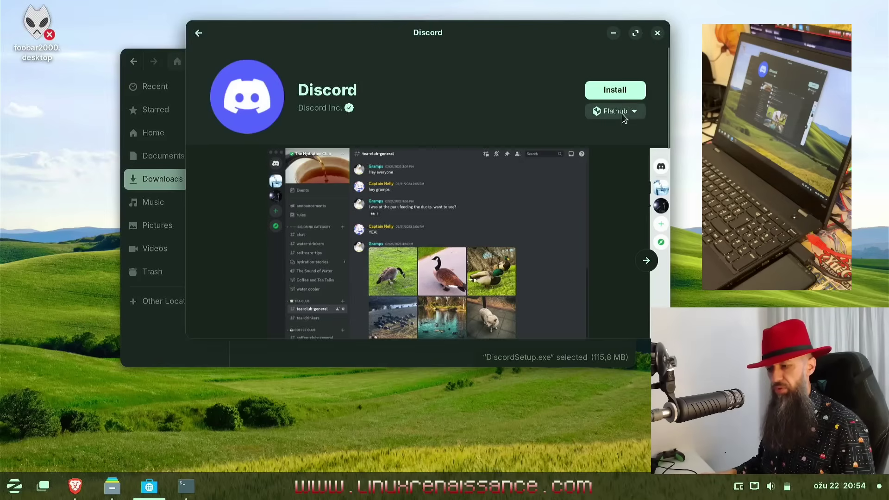
Install Discord from Flathub, return to Software's Explore page, and minimize the Files window.
left_click(616, 89)
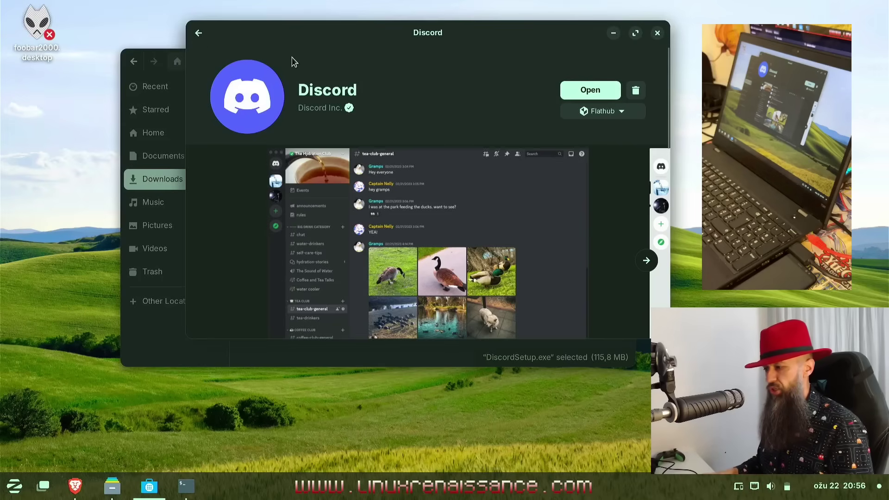
left_click(199, 33)
left_click(163, 320)
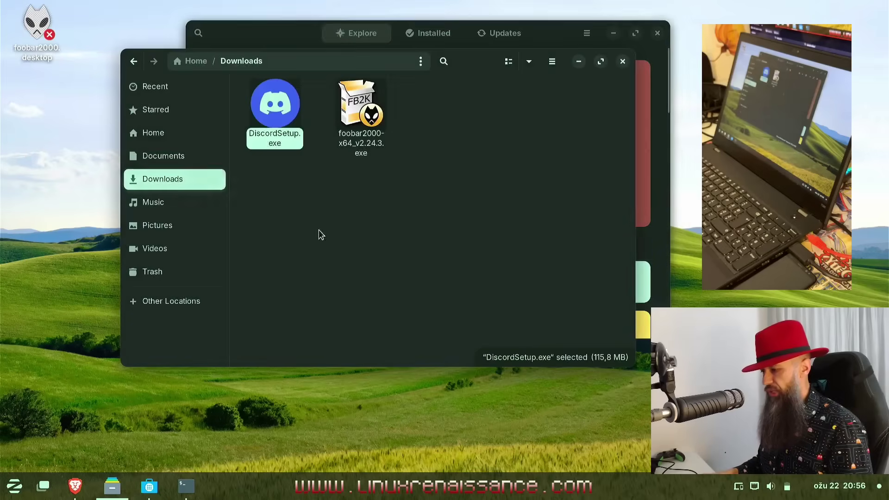
left_click(578, 62)
left_click_drag(491, 51, 391, 86)
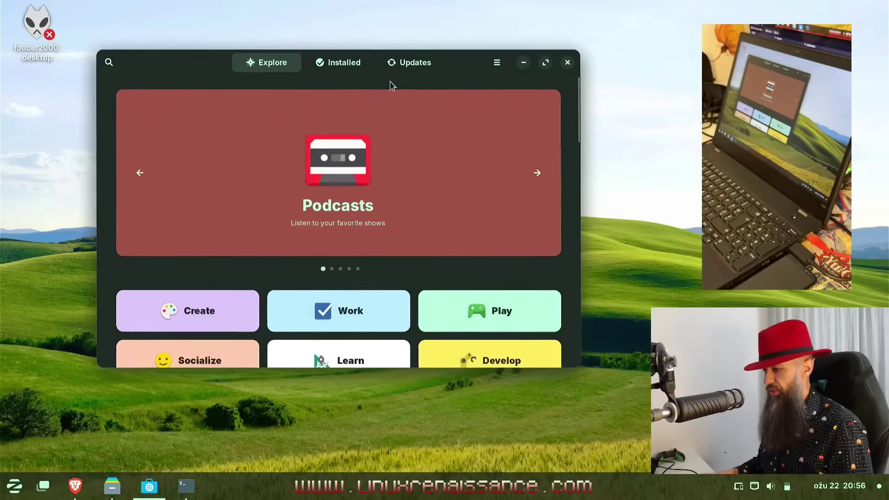
Search Software for "gimp" and open the GNU Image Manipulation Program page.
left_click(106, 64)
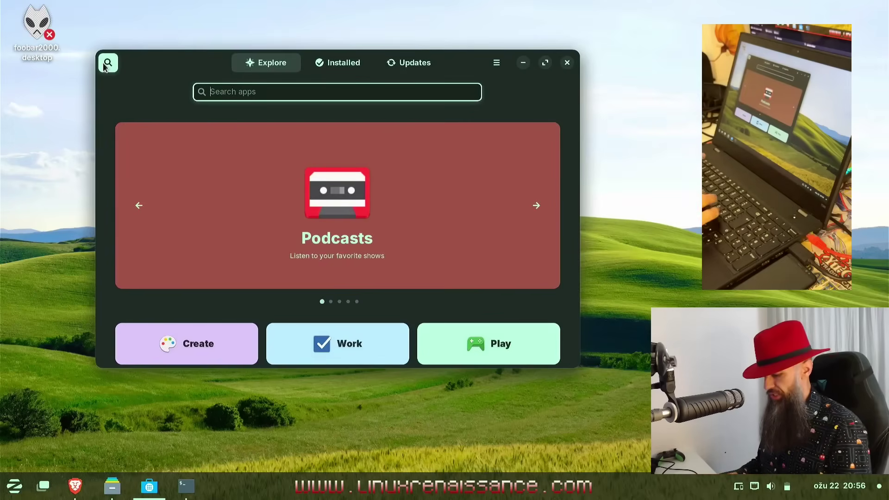
type("gimp")
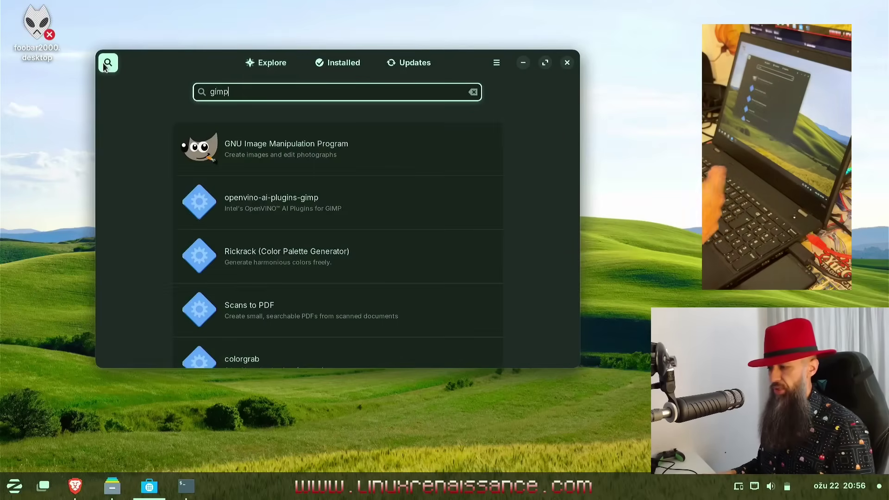
left_click(315, 157)
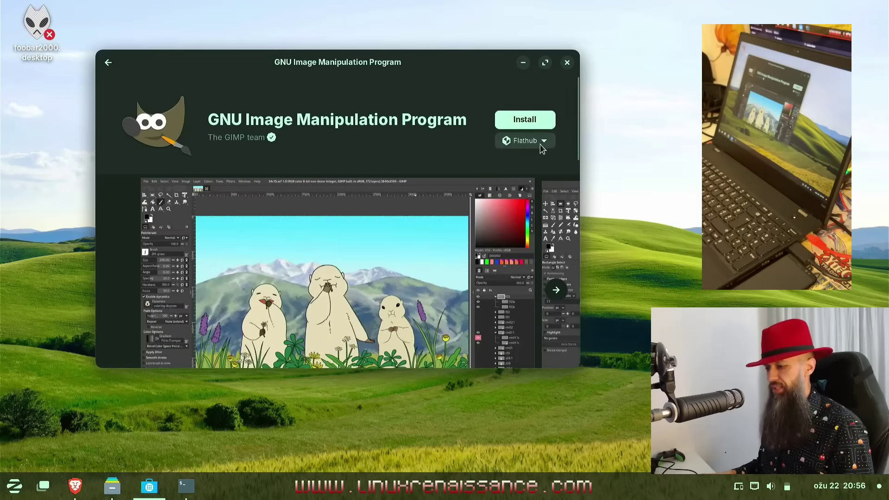
Review the full list of installation sources offered for GNU Image Manipulation Program, and close Software.
left_click(543, 146)
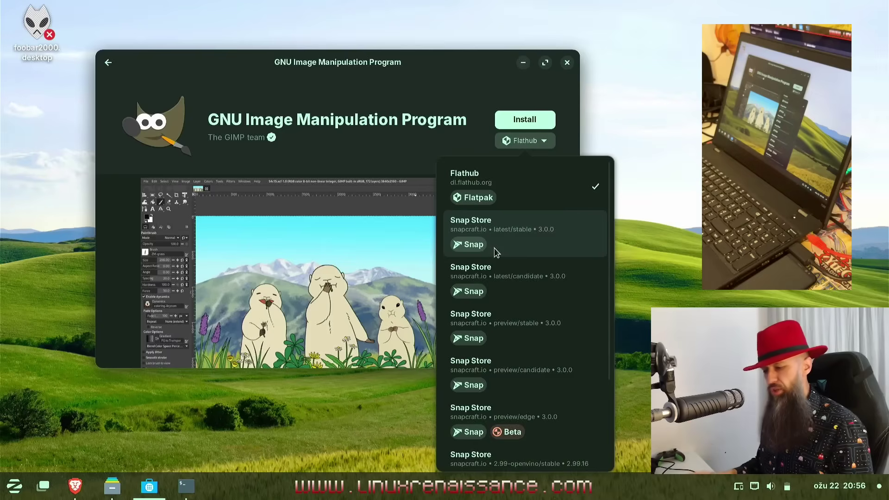
scroll(527, 411, "down", 2)
scroll(529, 413, "down", 3)
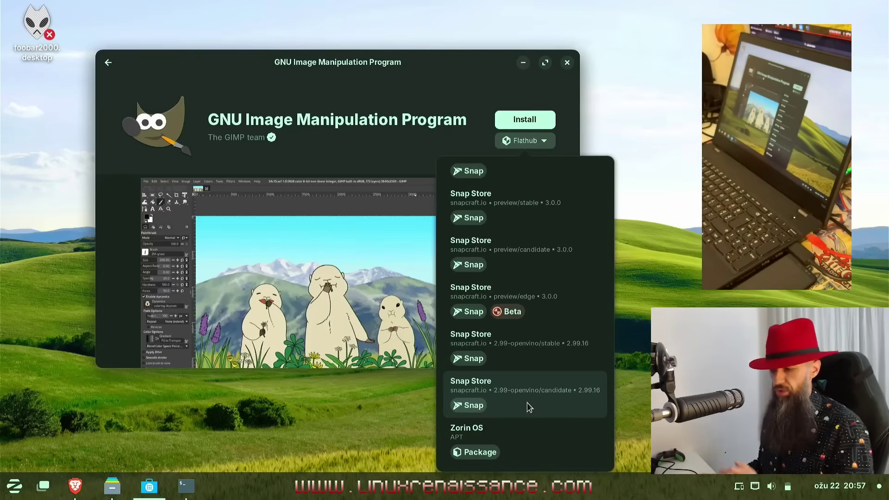
left_click(395, 123)
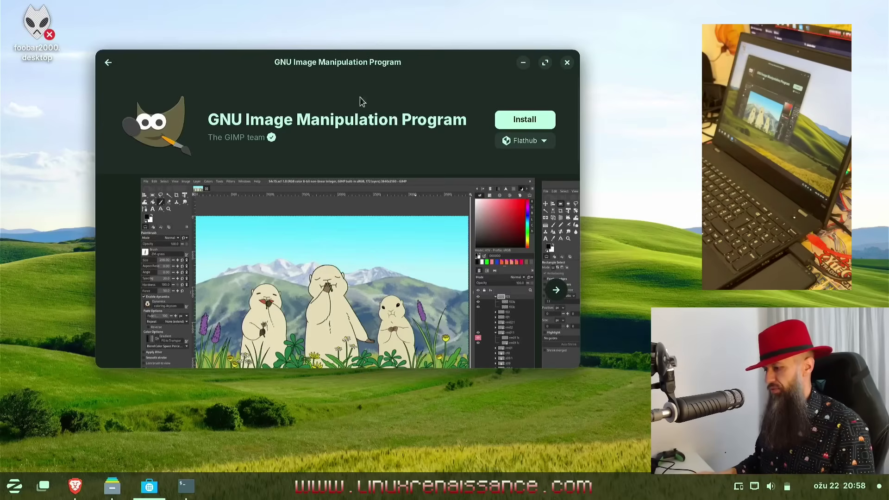
left_click(566, 63)
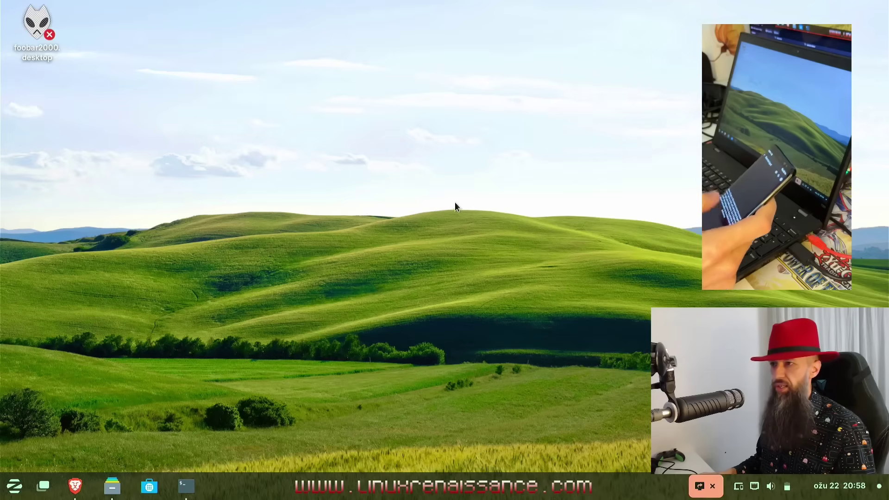
right_click(426, 57)
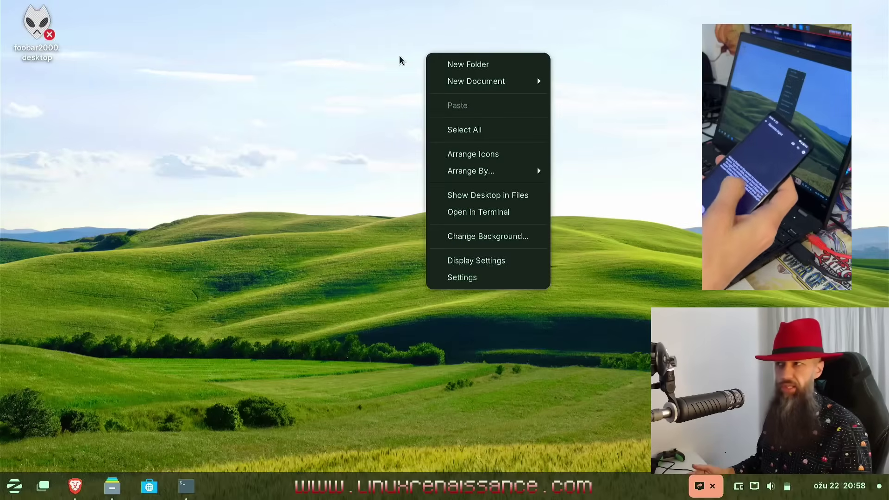
left_click(370, 64)
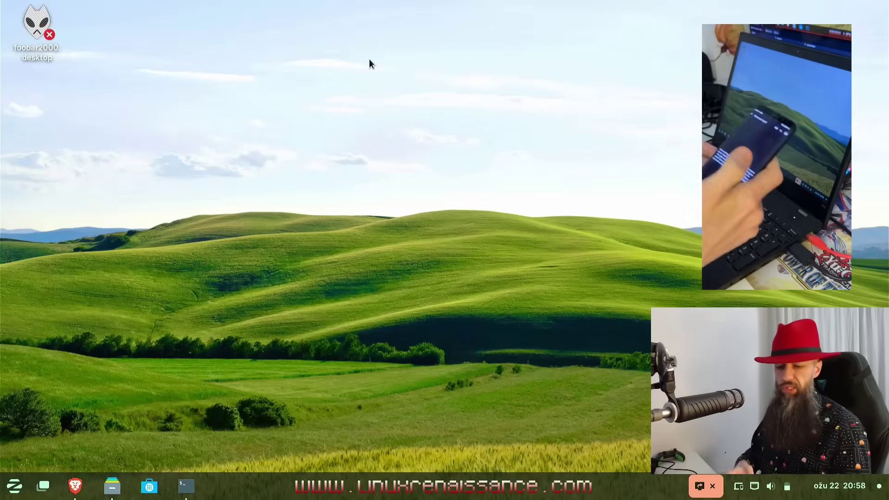
right_click(371, 63)
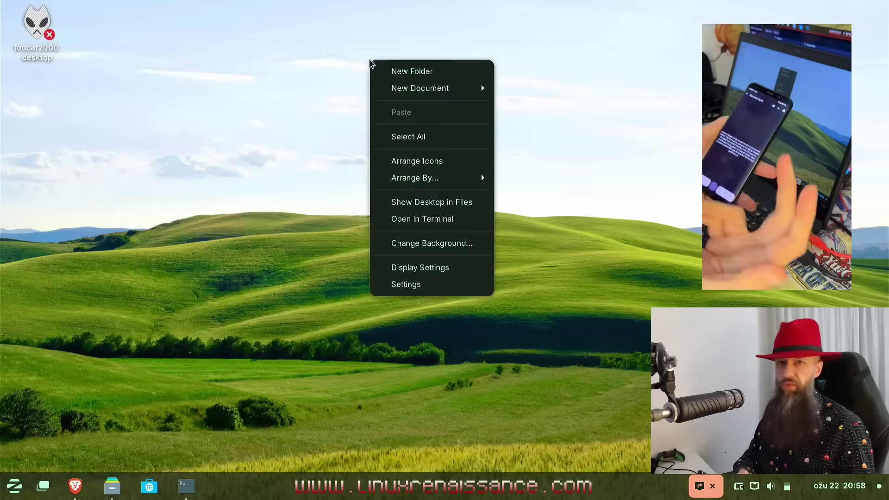
left_click(305, 79)
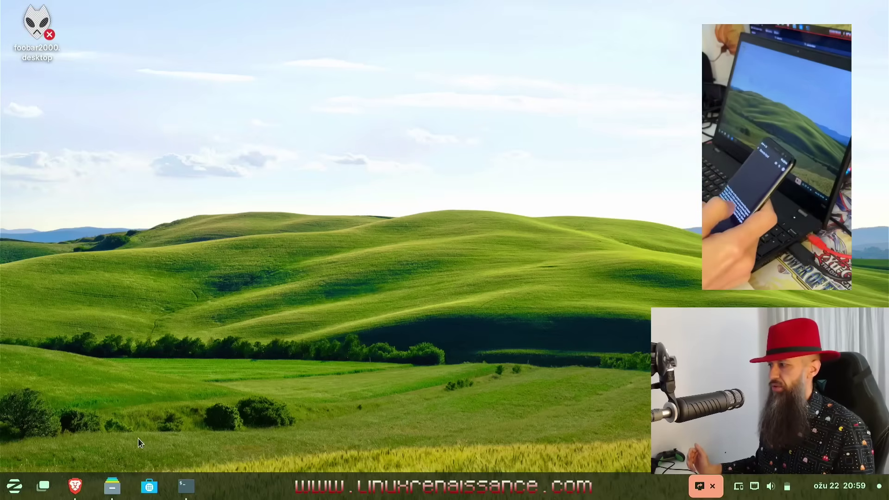
left_click(87, 481)
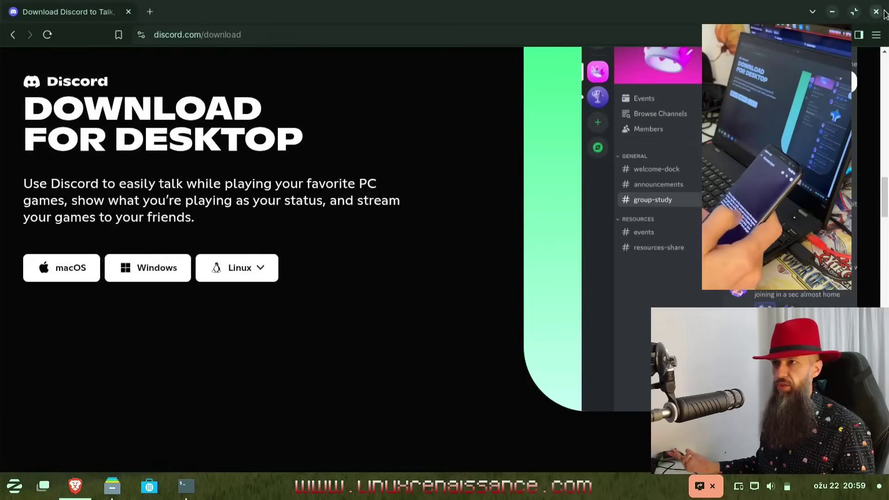
left_click(834, 12)
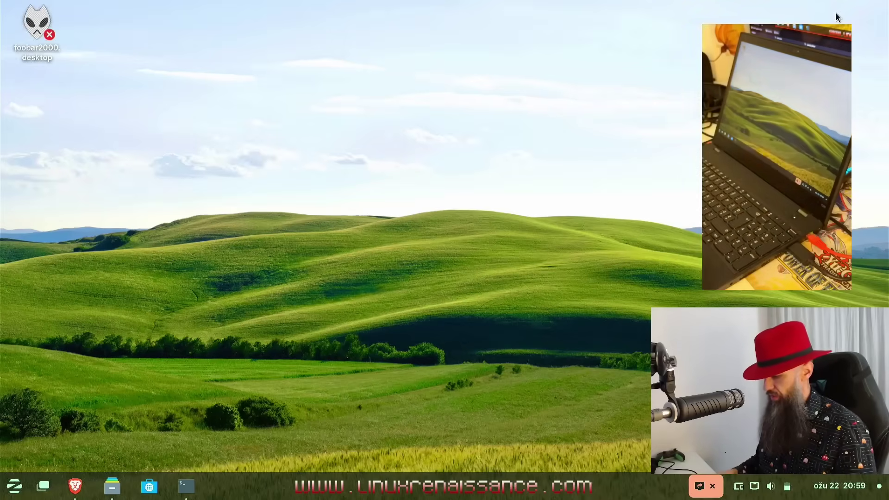
Open LibreOffice Impress from the Office apps, start a presentation with the Blue Curve template, and close it without saving.
left_click(14, 486)
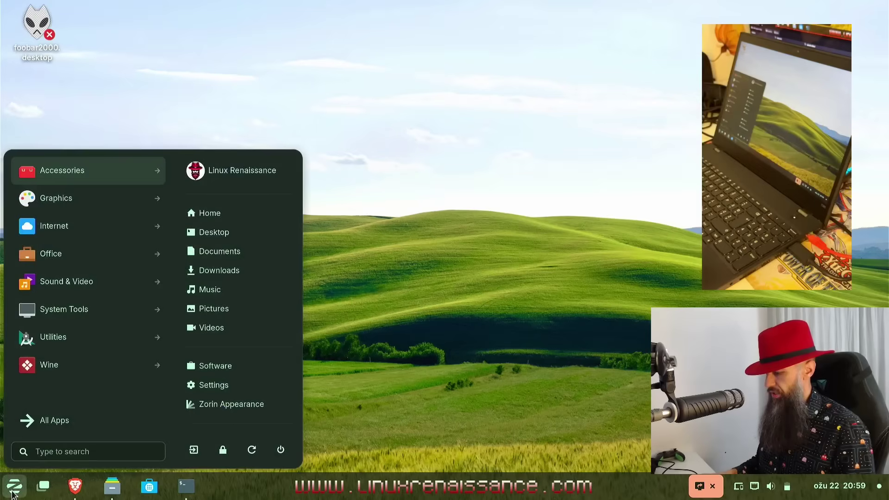
left_click(85, 255)
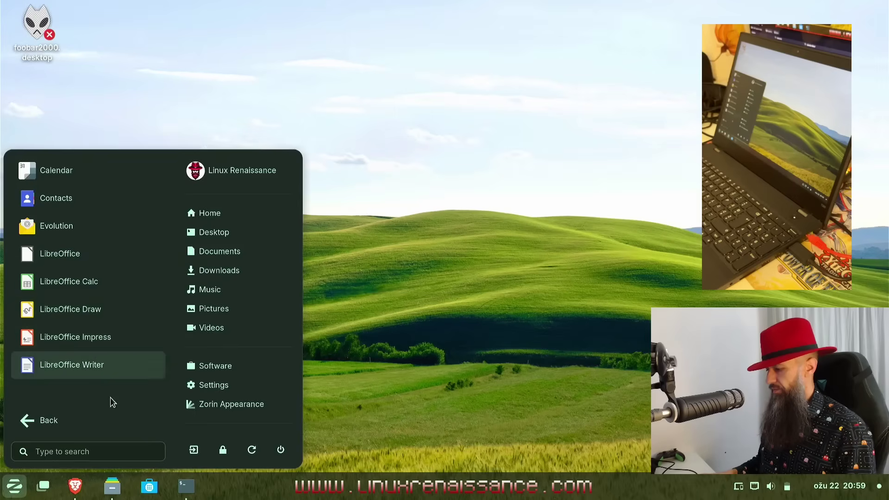
left_click(105, 335)
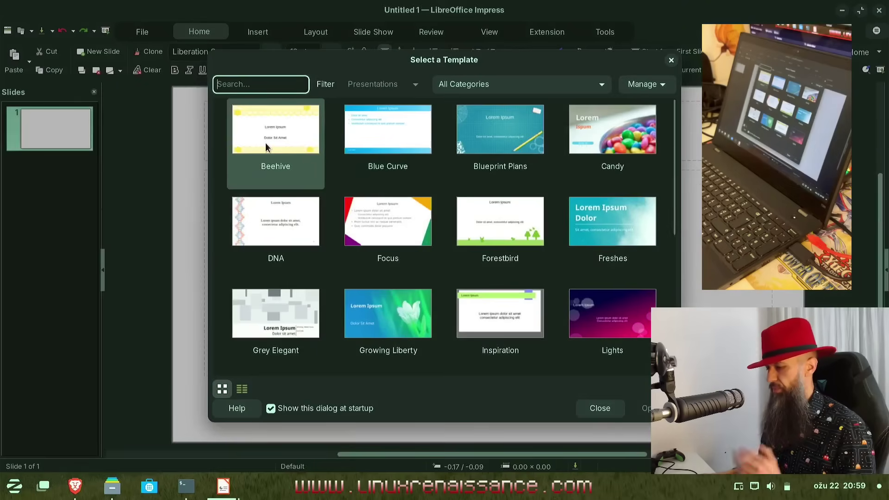
left_click(374, 140)
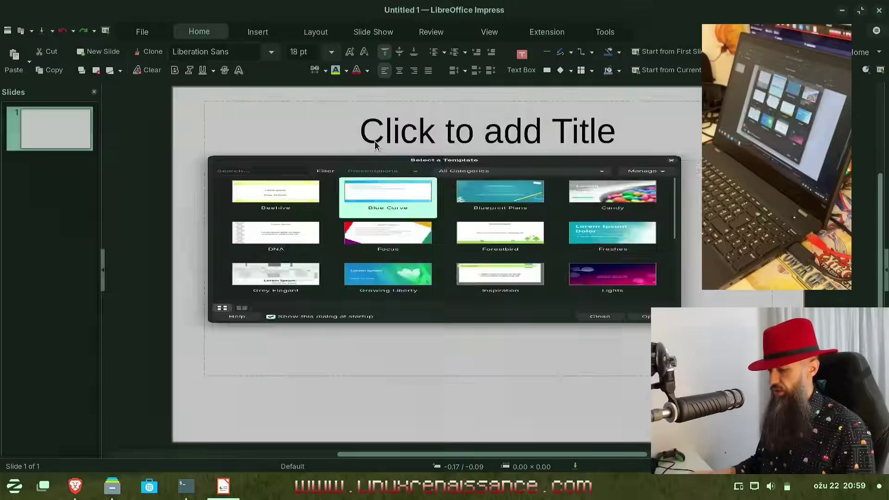
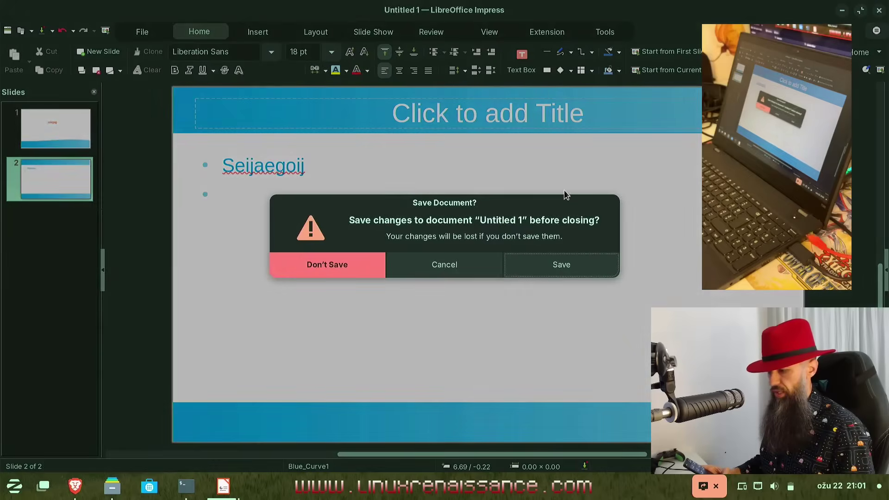
left_click(352, 272)
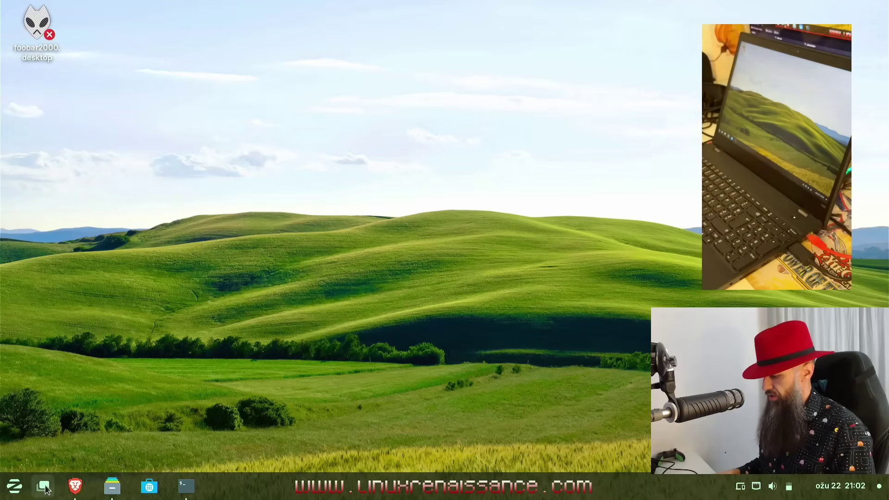
Open Text Editor, enter "DWM is great! It's one of my favorite window managers. It's not for everyone, but what is.", and minimize it.
left_click(11, 489)
type("edit")
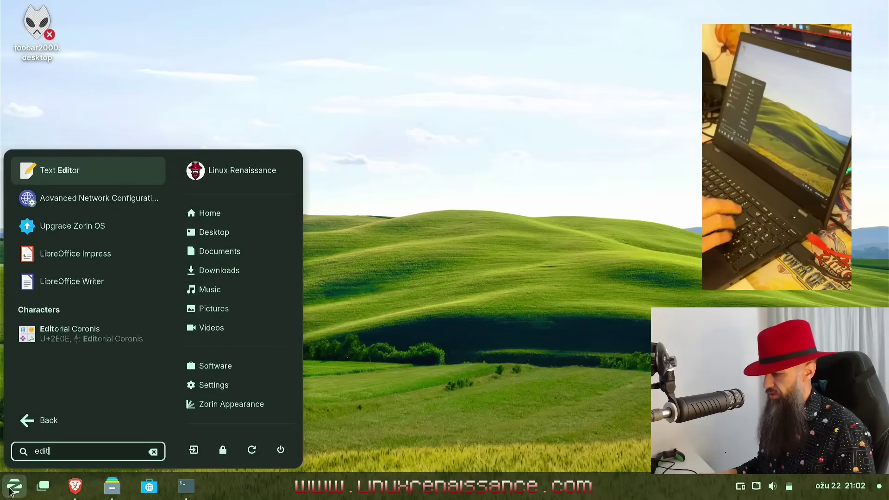
key("Return")
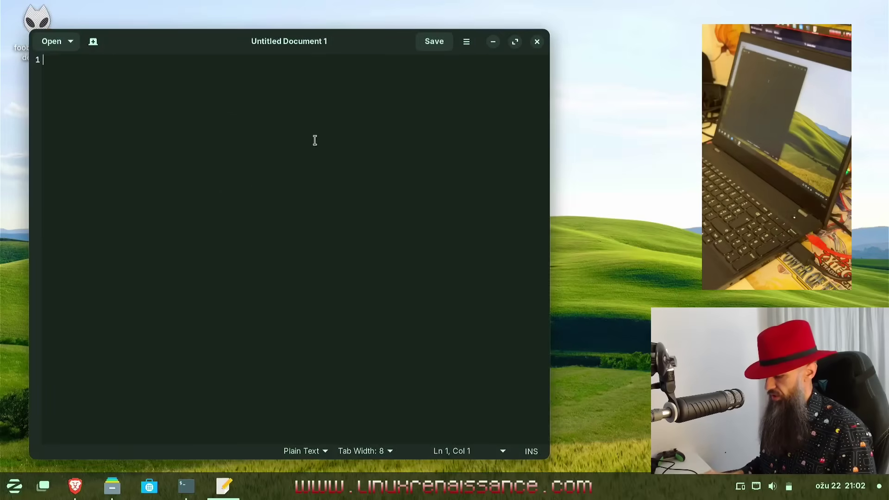
type("DWM is great! It's one of my favorite window managers. It's not for everyone, but what is.")
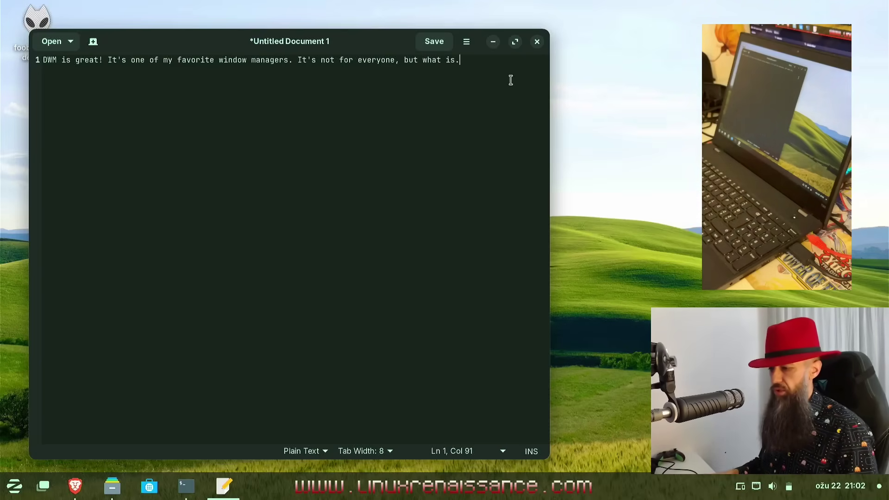
left_click(492, 42)
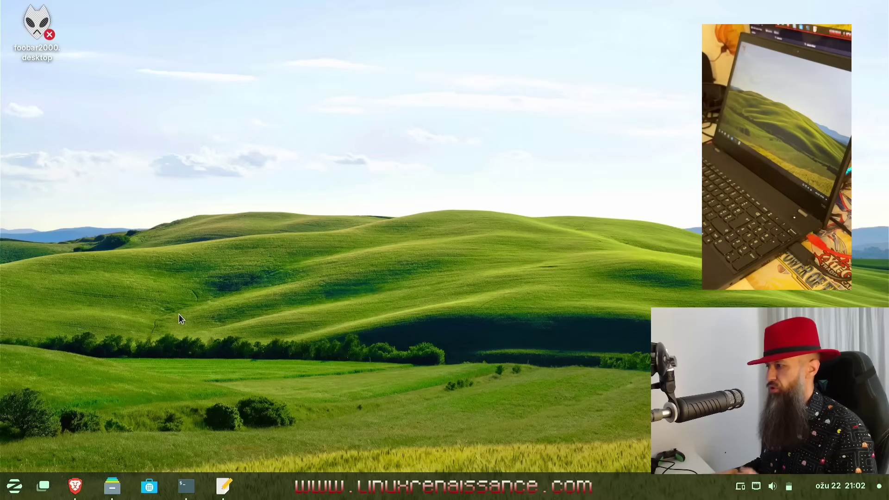
Switch to the Files window, view the transferred cover.jpg in the Downloads folder, and close the image viewer.
left_click(112, 485)
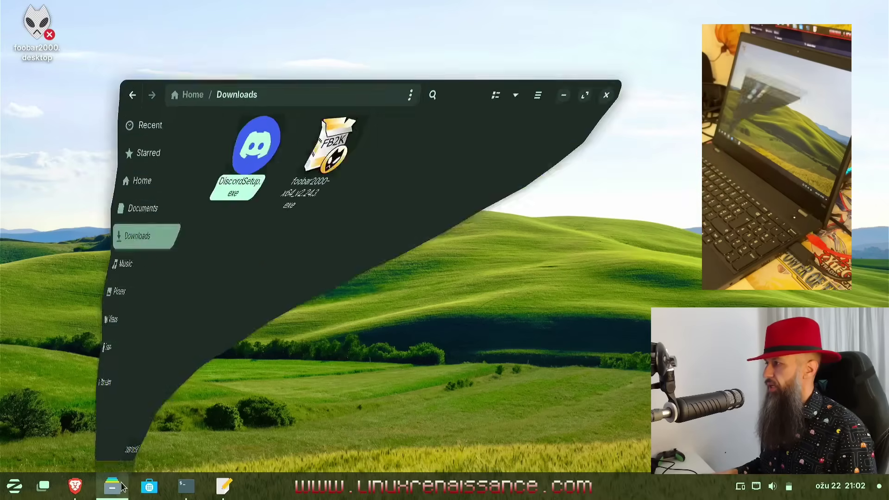
left_click(321, 191)
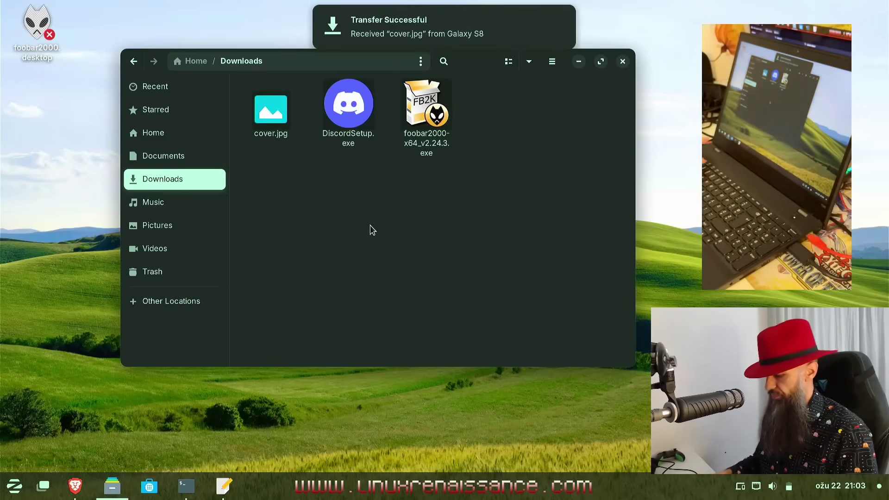
double_click(272, 105)
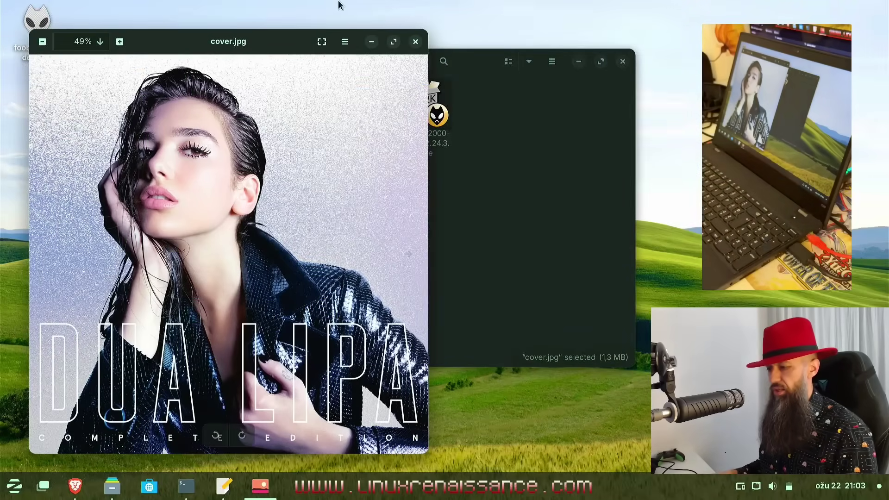
left_click(415, 41)
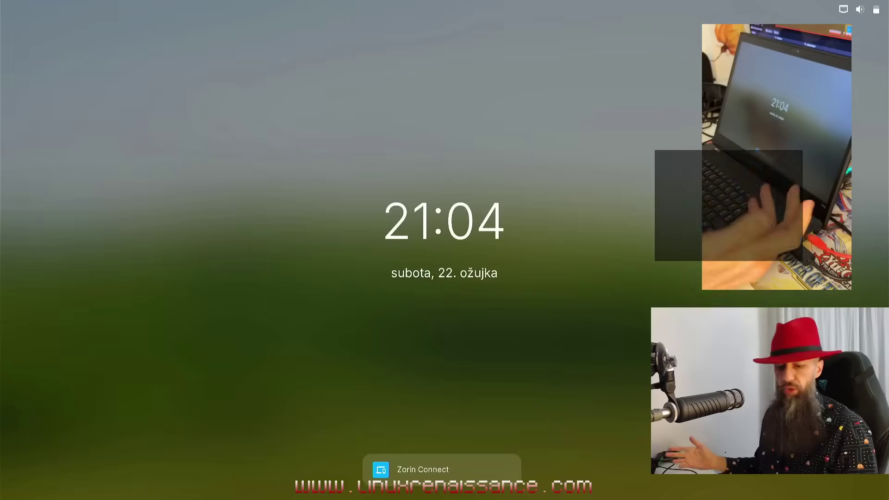
Unlock the screen by entering the account password.
key("Return")
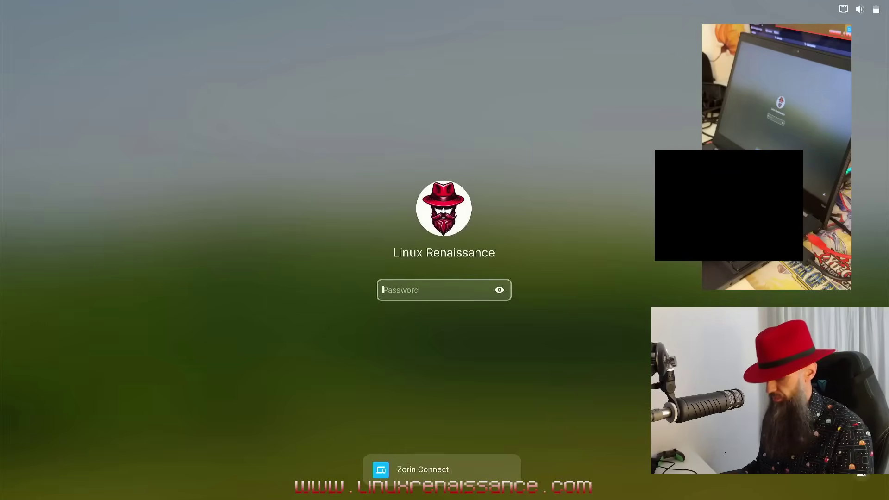
type("••••••••")
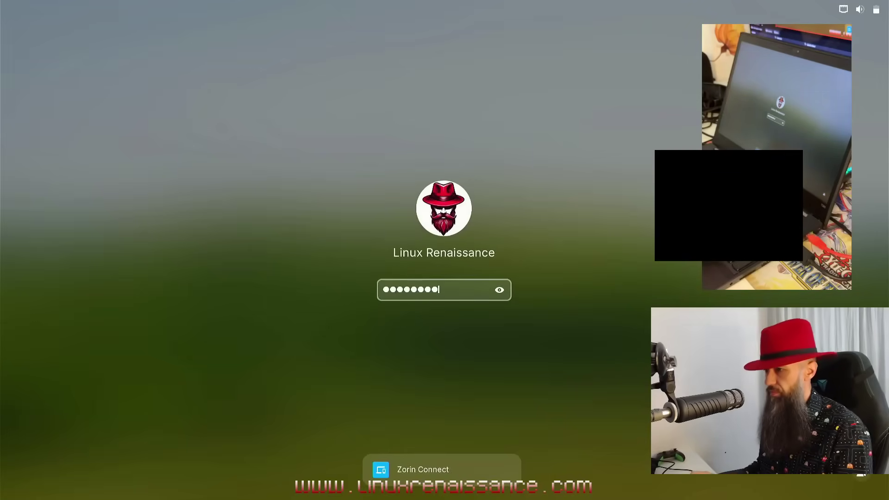
key("Return")
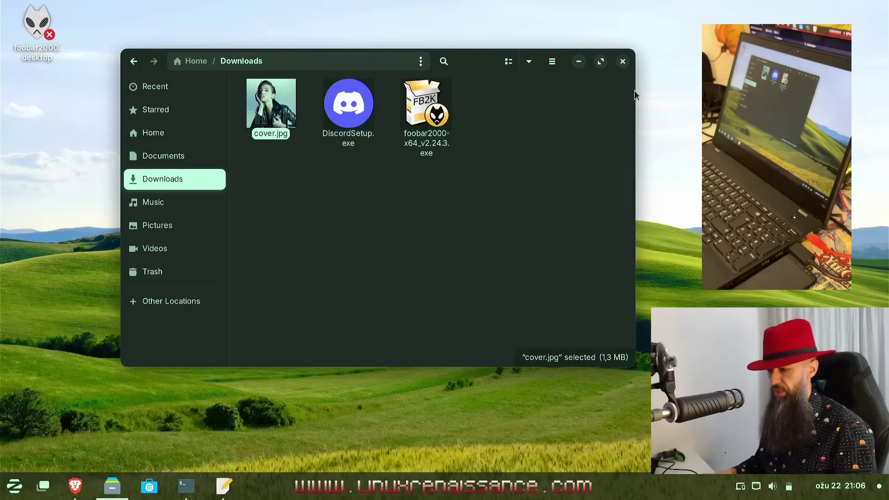
Minimize the Files window showing the Downloads folder.
left_click(579, 62)
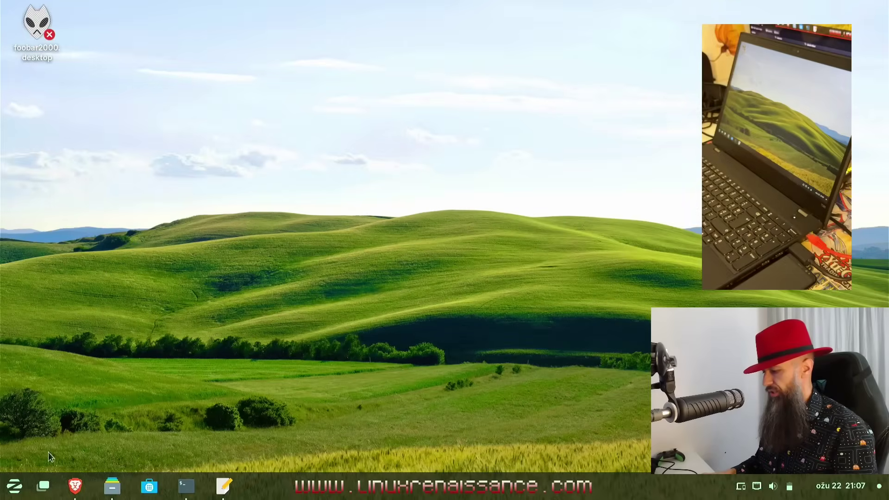
left_click(21, 488)
type("se")
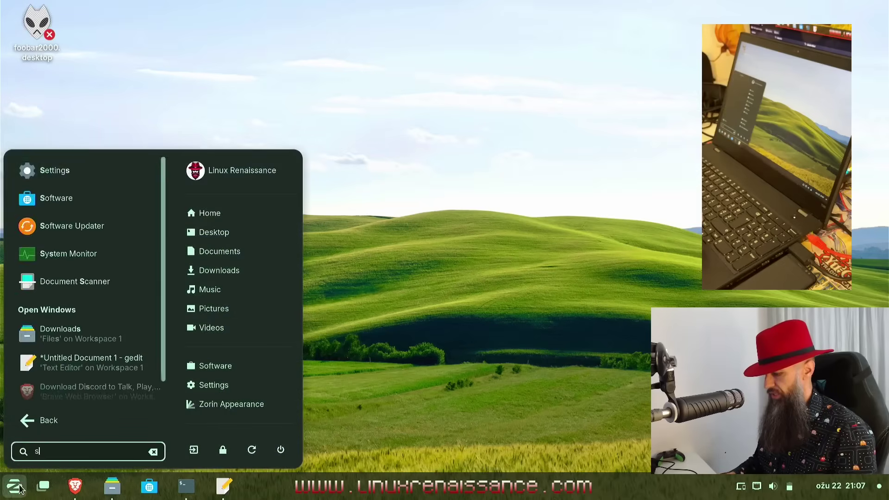
left_click(228, 387)
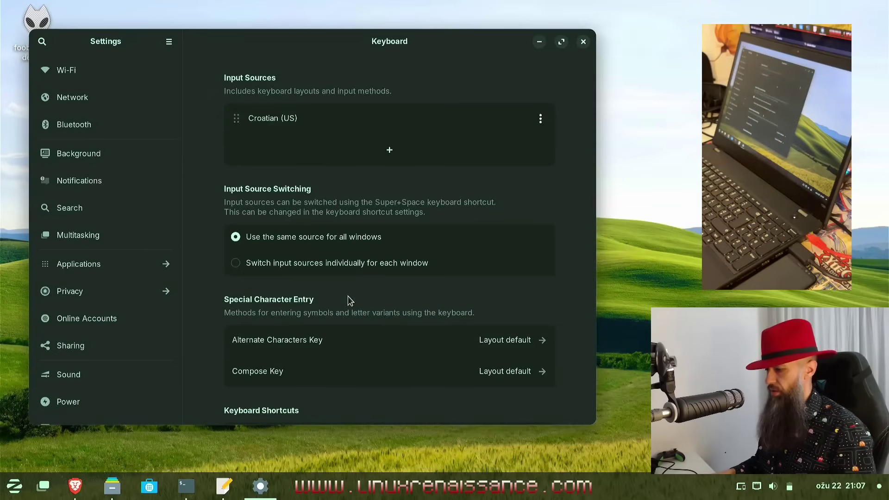
left_click(583, 41)
Open Zorin Appearance and enable Screen Keyboard Button in Panel in the Interface settings.
left_click(21, 481)
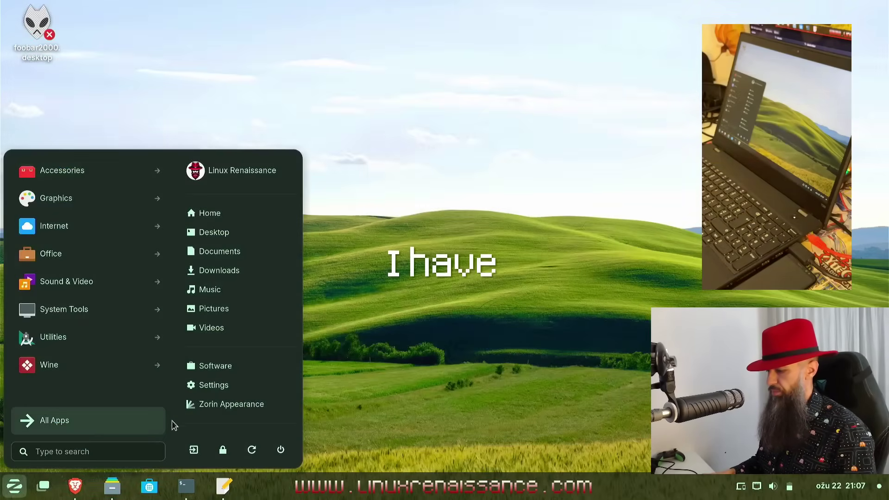
left_click(225, 411)
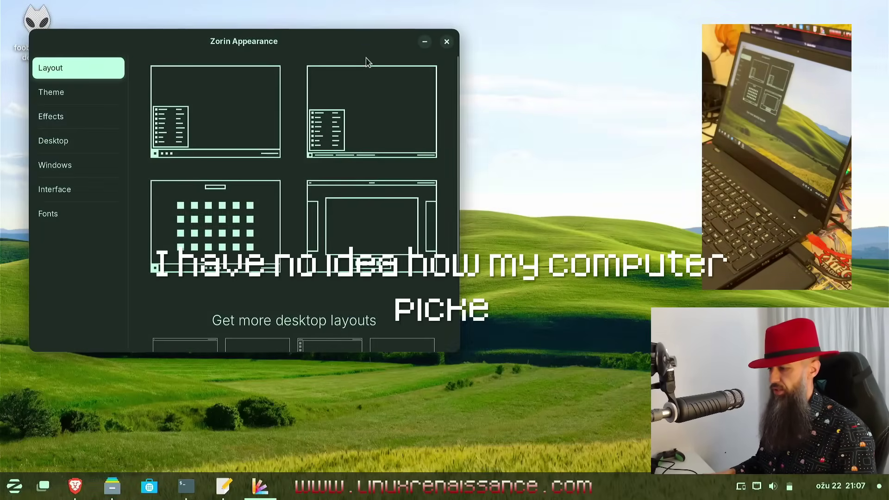
left_click_drag(360, 40, 476, 48)
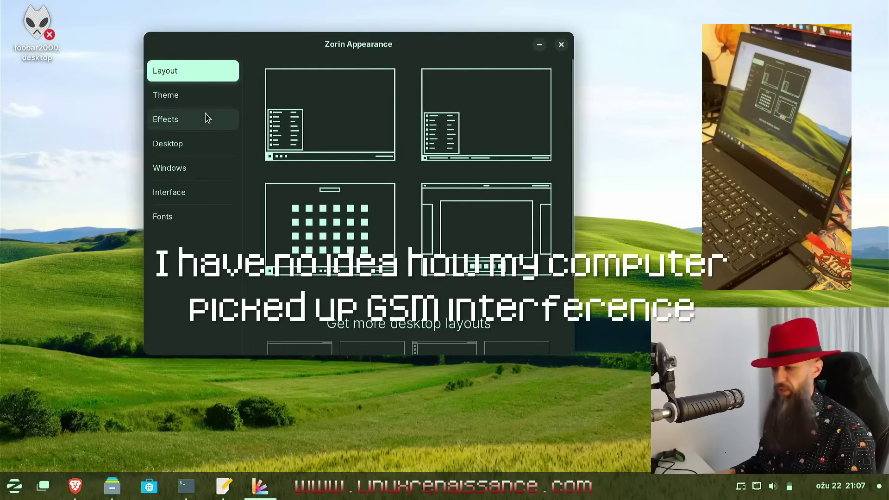
left_click(194, 194)
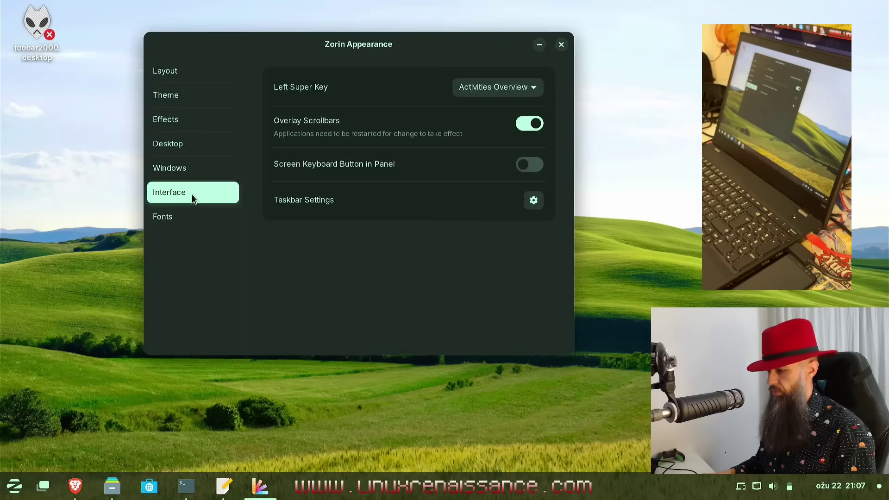
left_click(535, 173)
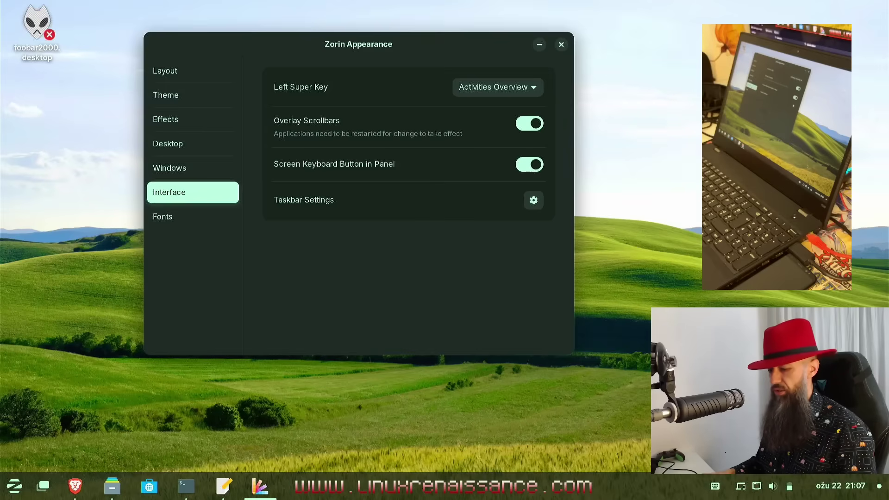
Bring up the on-screen keyboard from the taskbar, hide it again, and close Zorin Appearance.
left_click(717, 484)
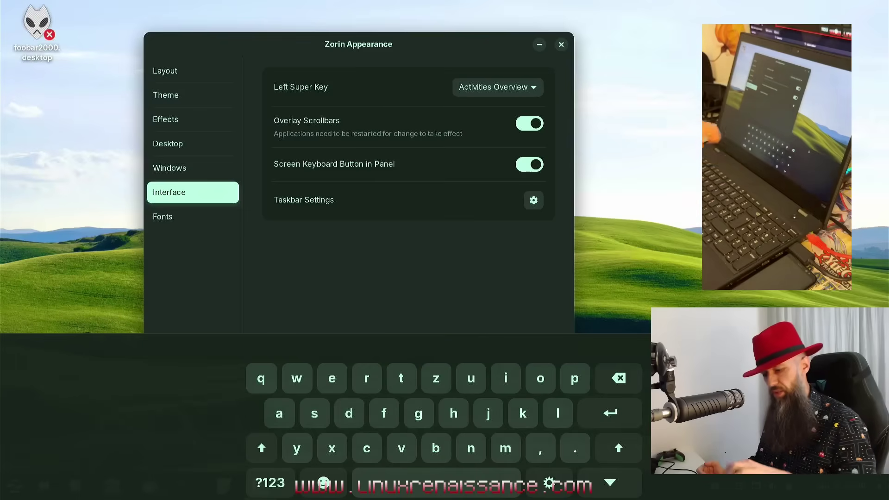
left_click(683, 246)
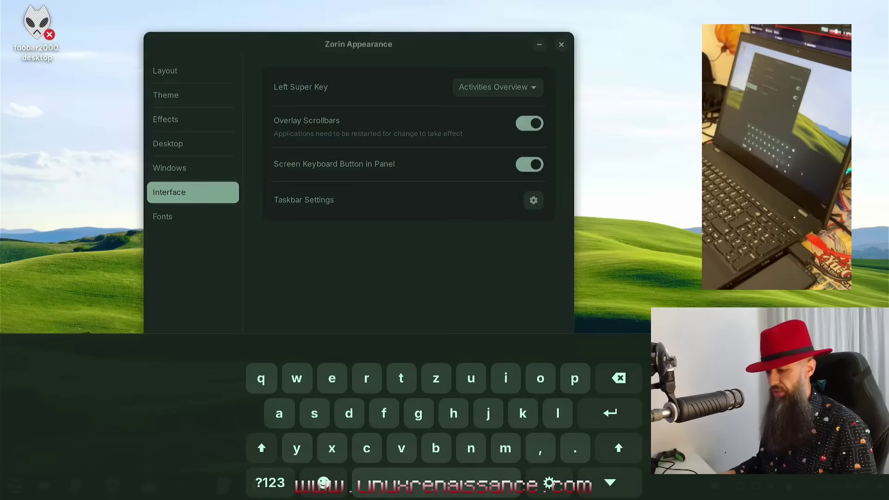
left_click(622, 485)
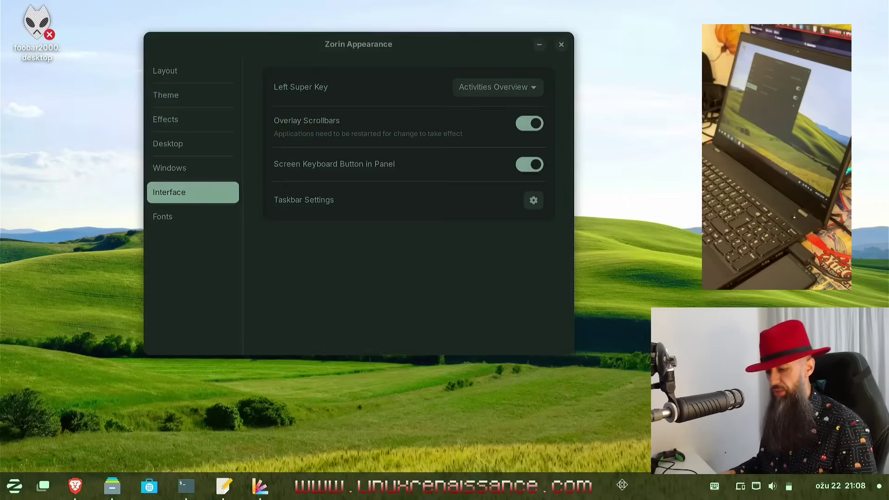
left_click(490, 266)
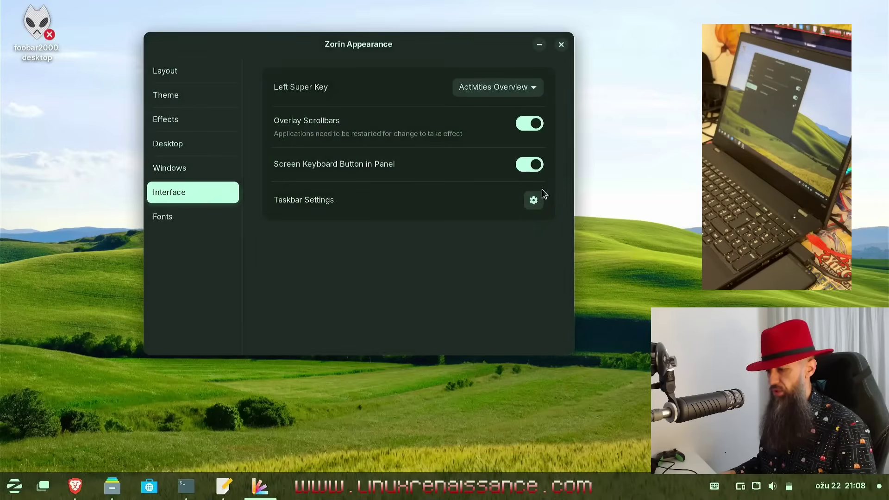
left_click(560, 45)
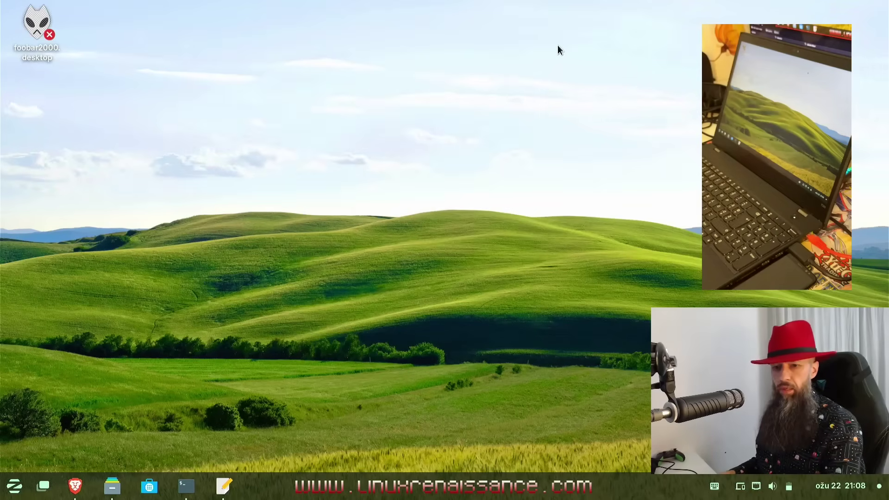